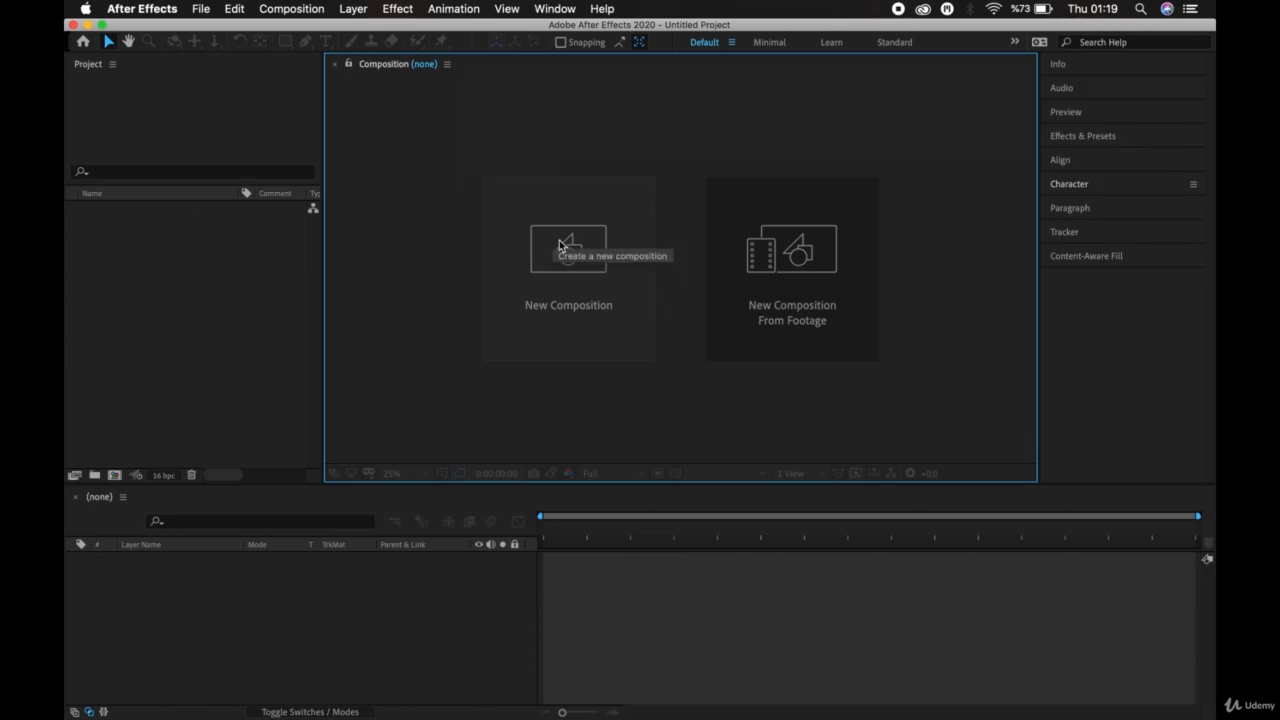
Create a new 1920 x 1080 composition with the HDTV 1080 29.97 preset, half resolution and an 8-second duration.
click(309, 10)
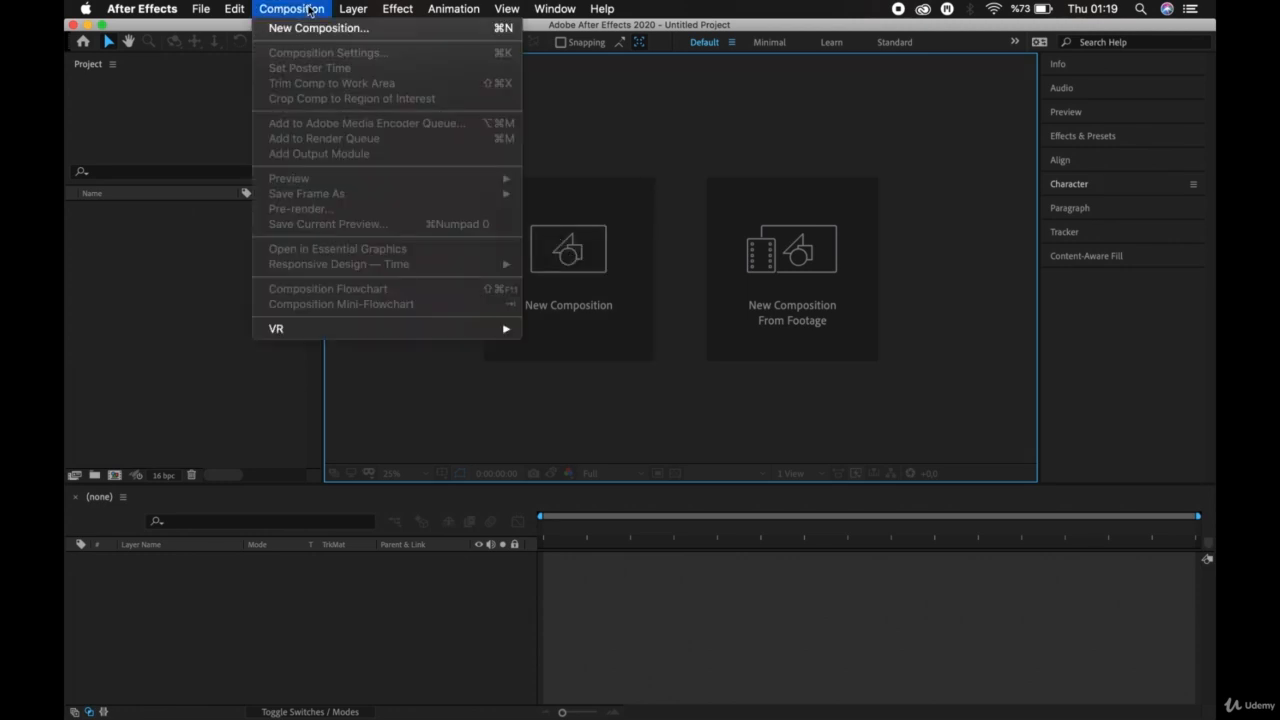
click(312, 31)
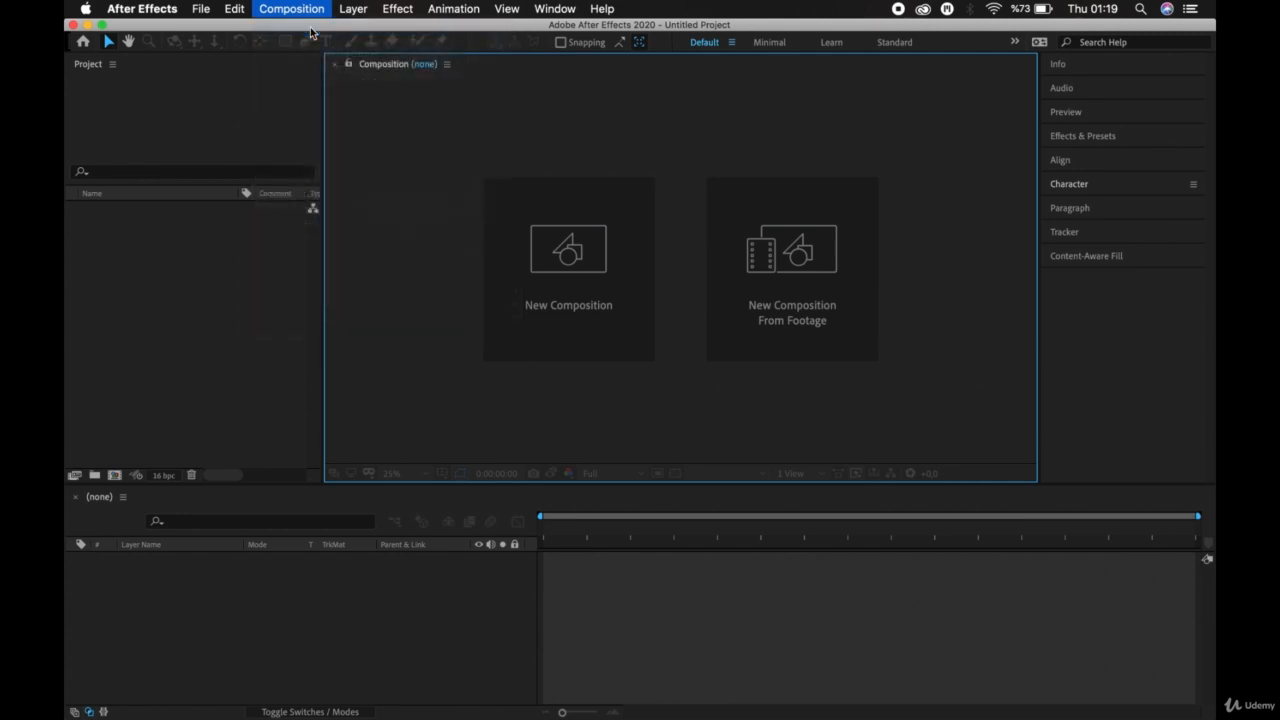
drag(730, 64, 498, 117)
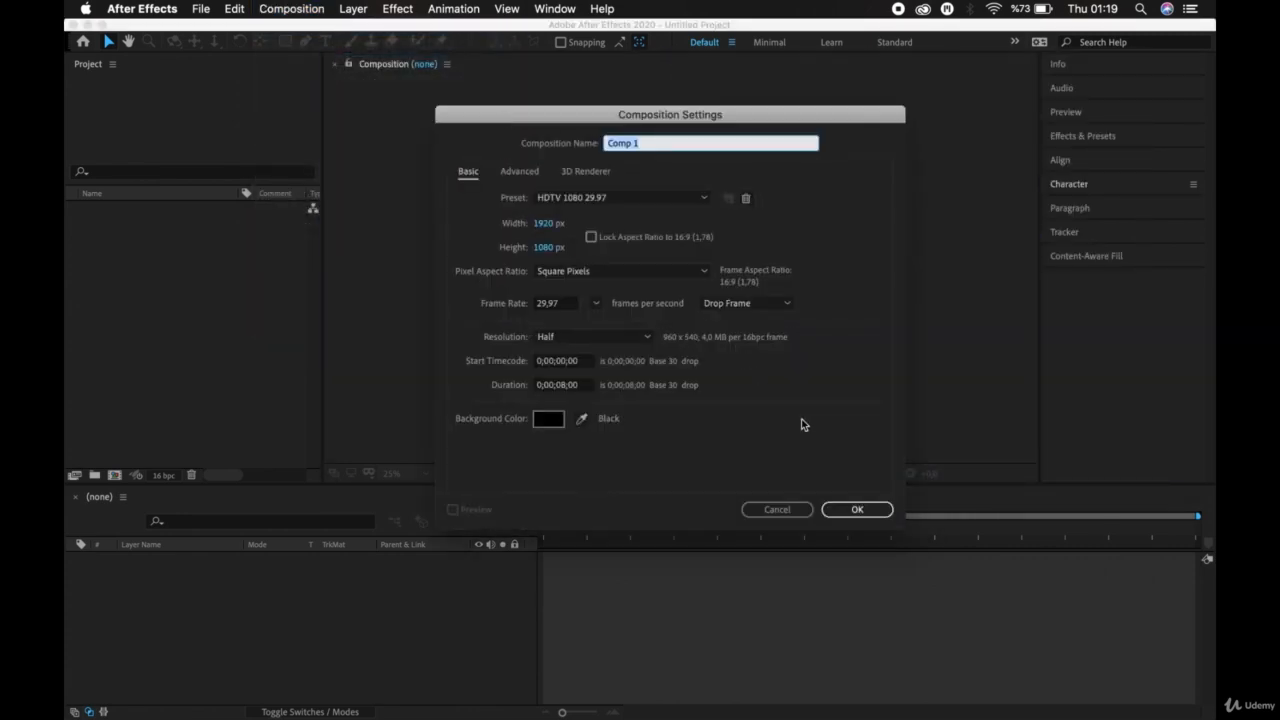
click(857, 509)
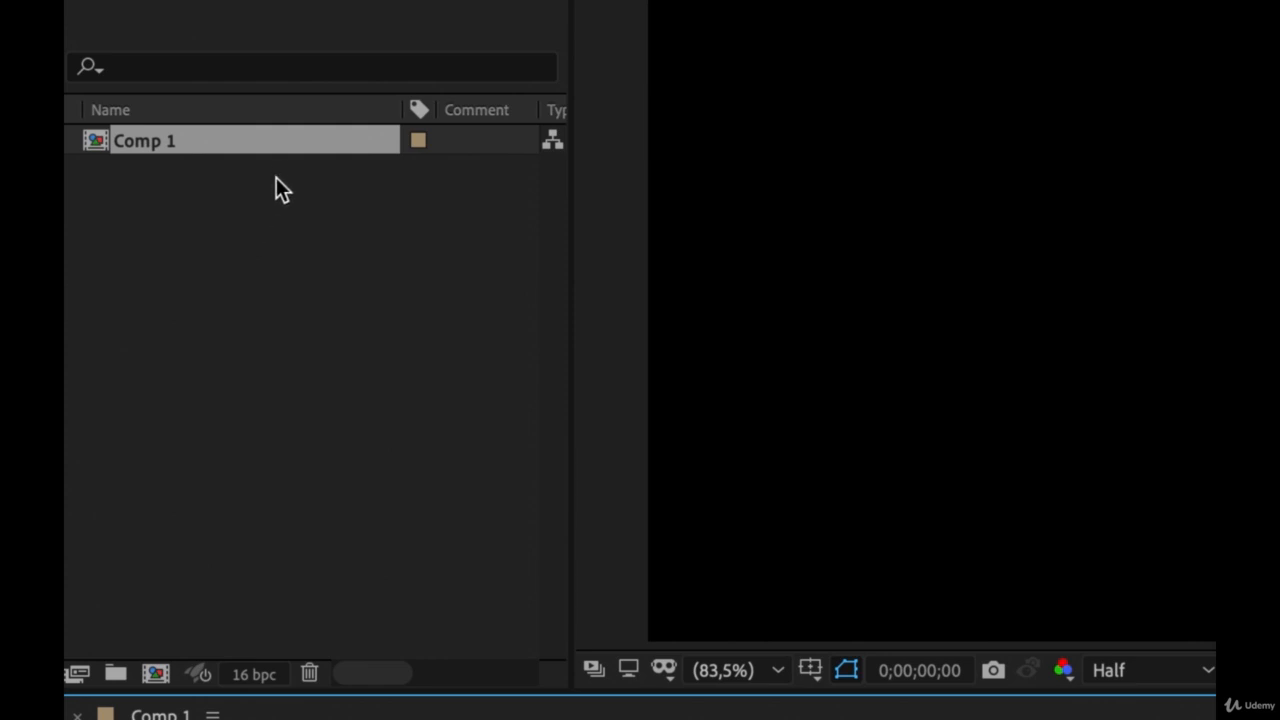
click(282, 238)
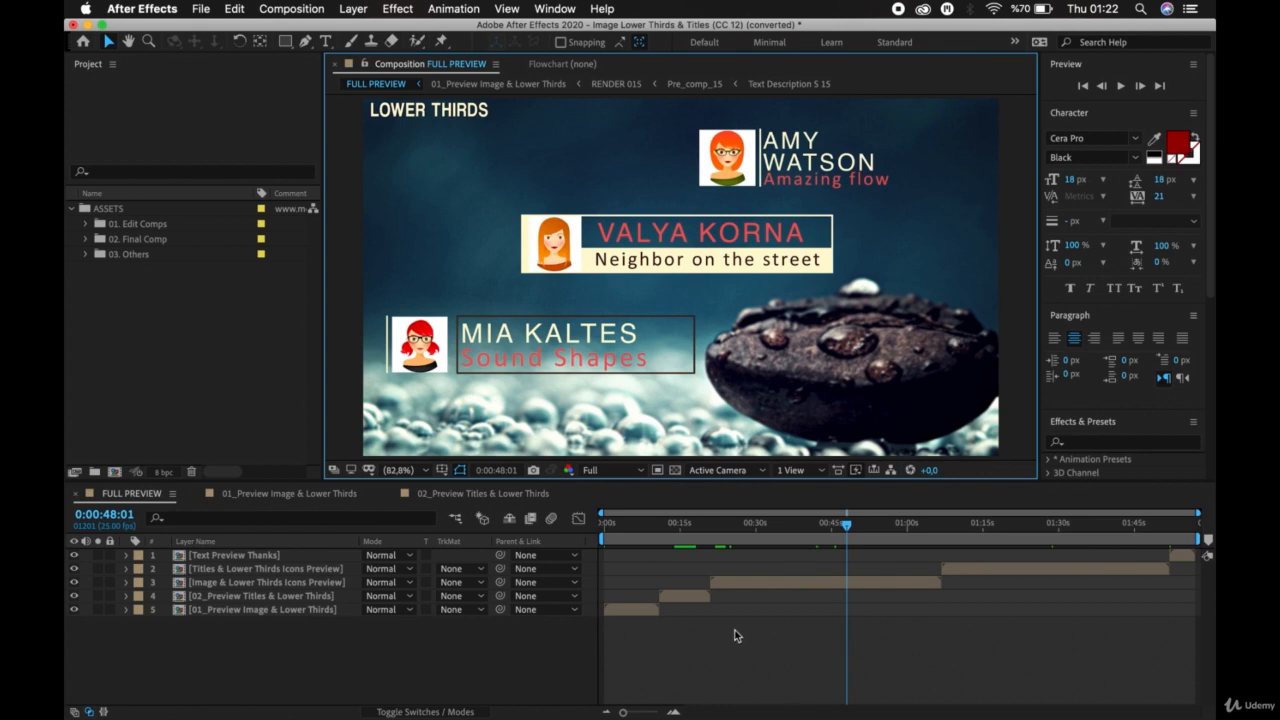
Select the upper four nested layers of FULL PREVIEW one by one, from 02_Preview Titles & Lower Thirds up to Text Preview Thanks.
click(689, 595)
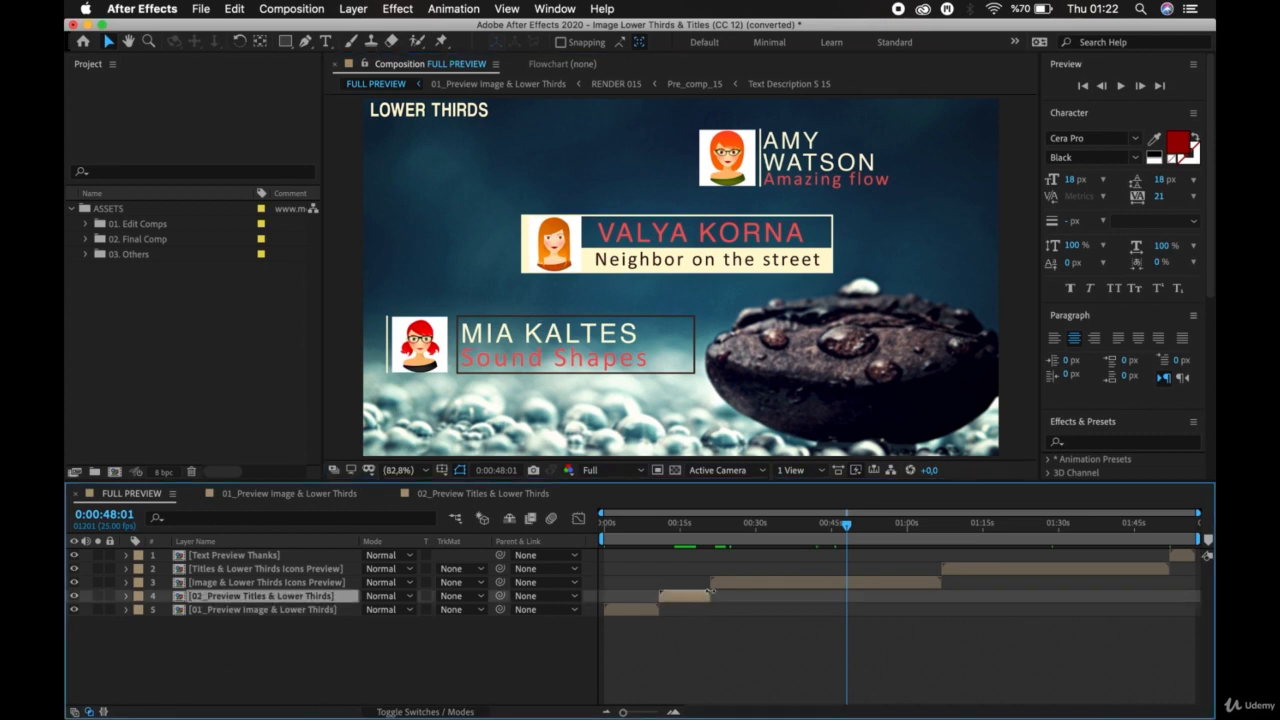
click(772, 583)
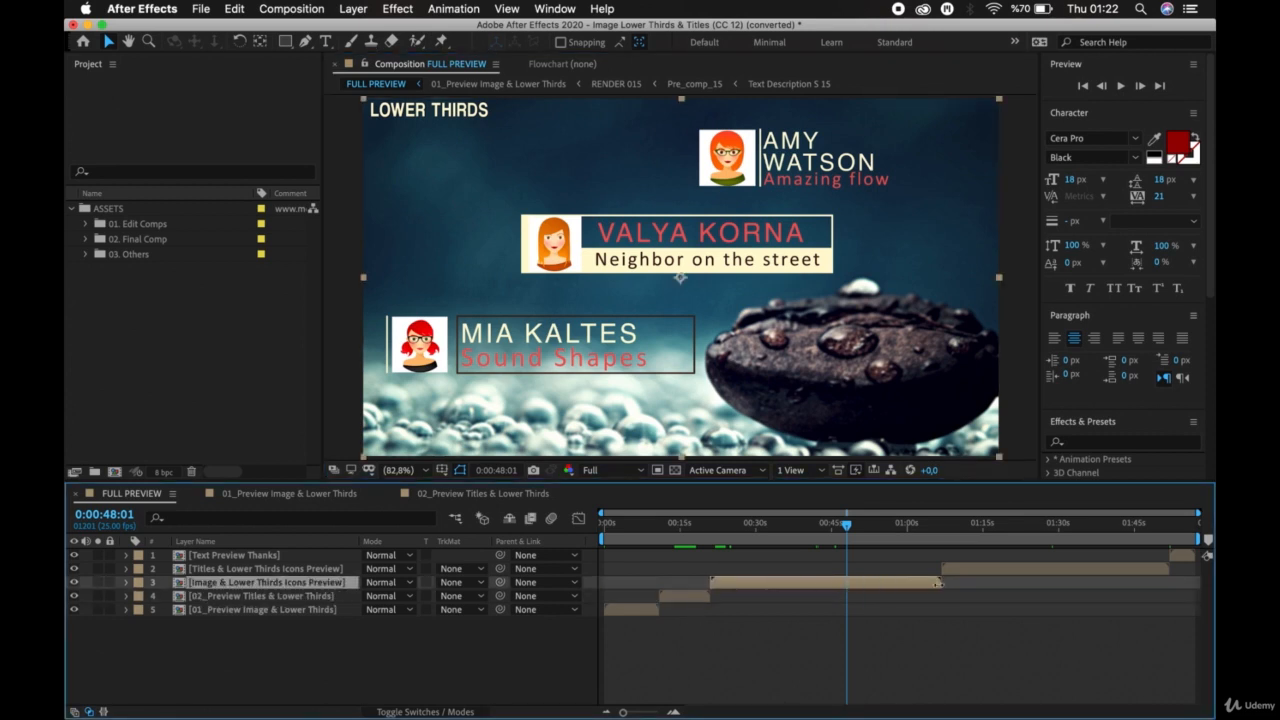
click(978, 568)
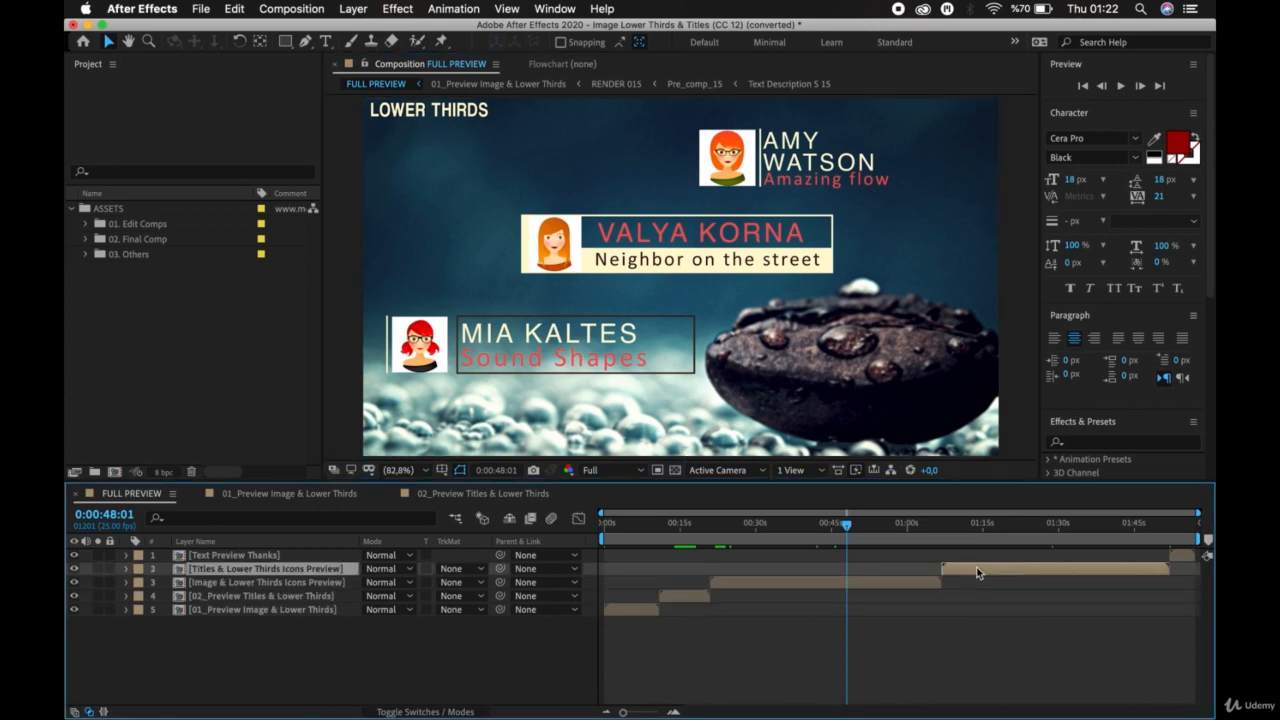
click(1181, 555)
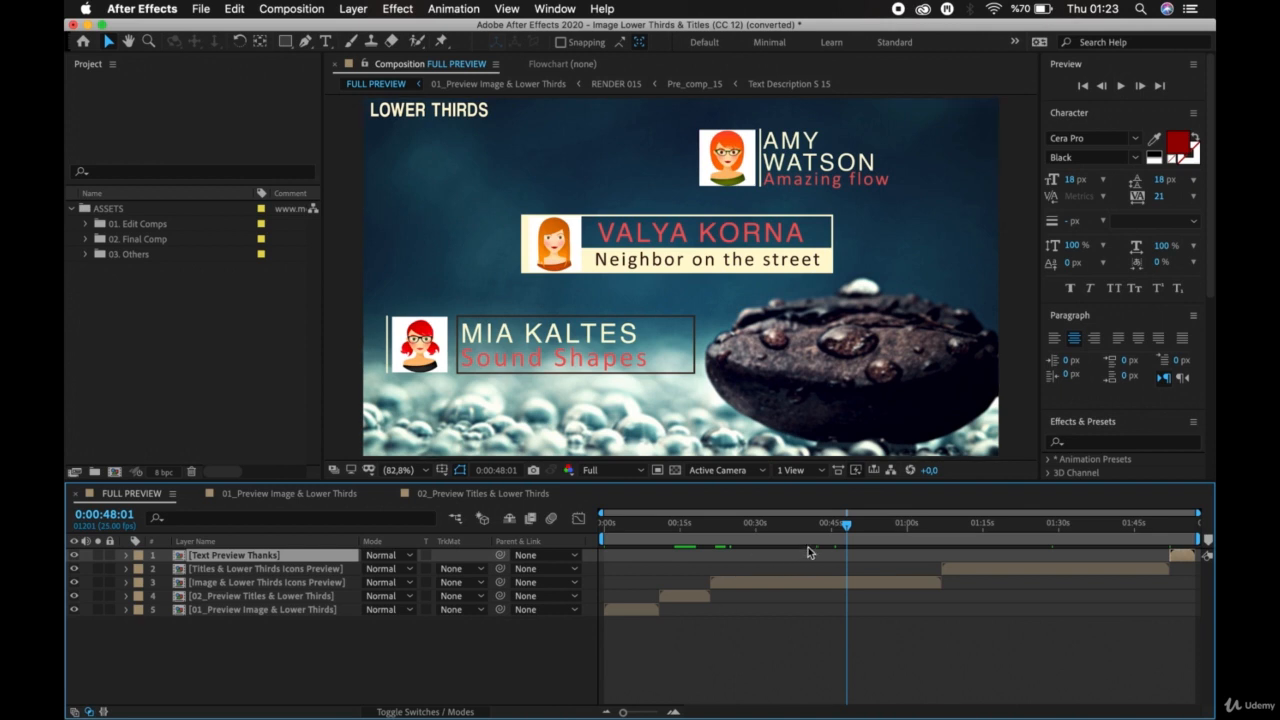
Move the playhead to the start of FULL PREVIEW and preview the animation.
drag(845, 526, 583, 537)
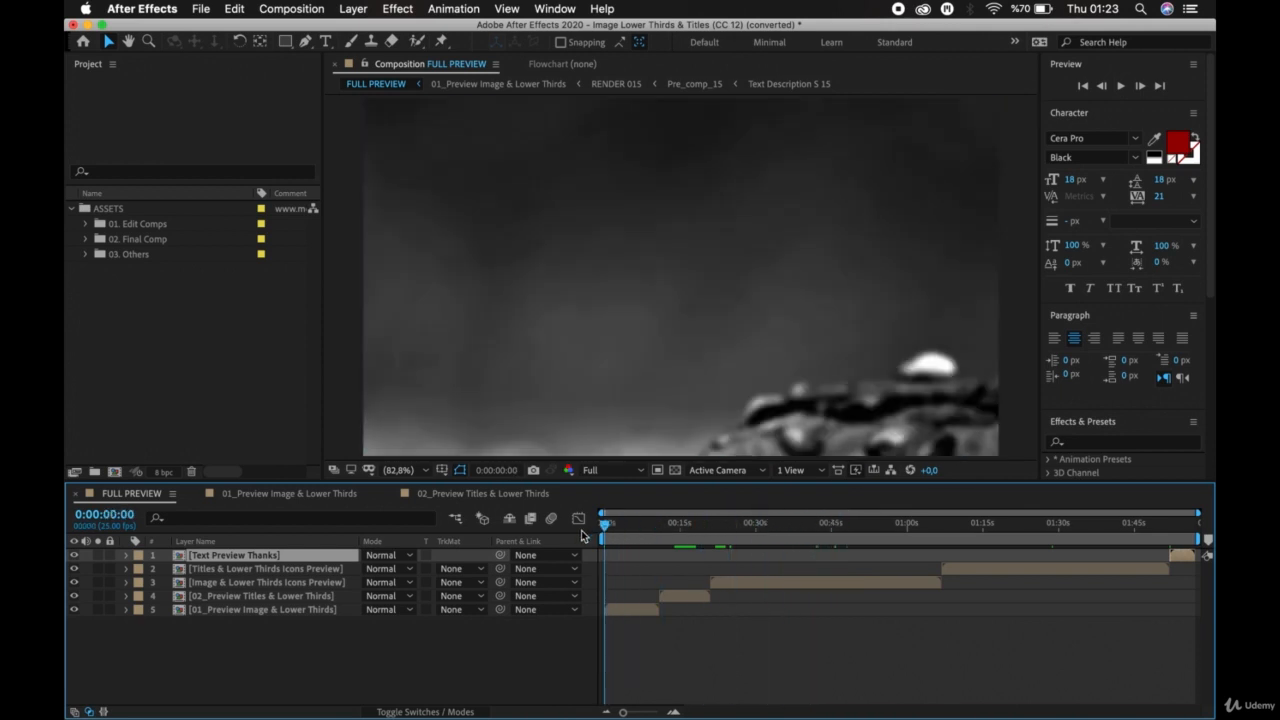
key(space)
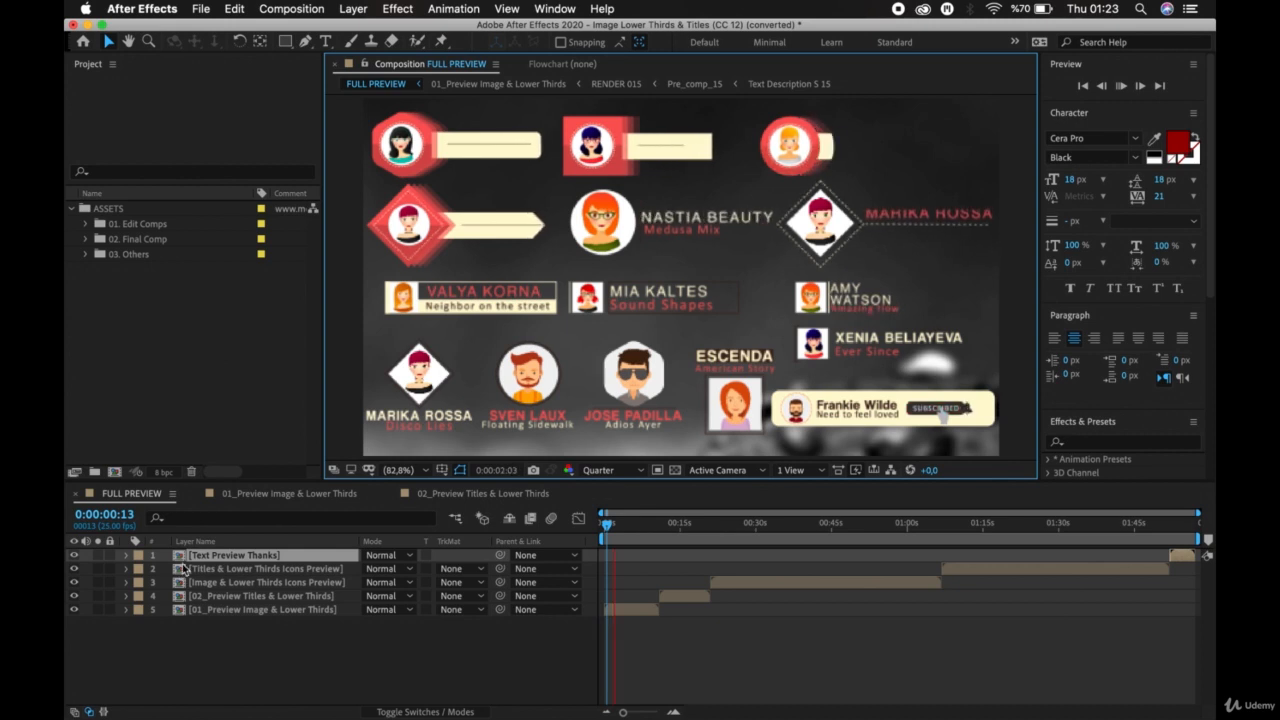
click(188, 646)
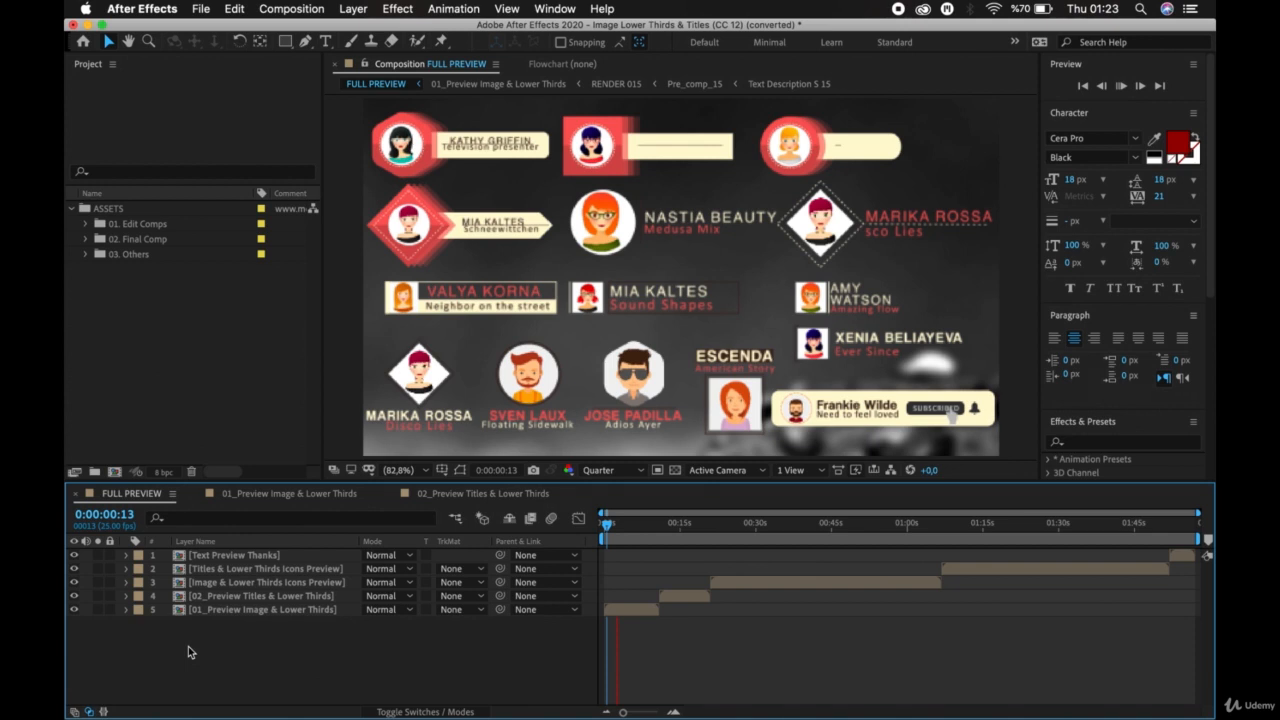
key(space)
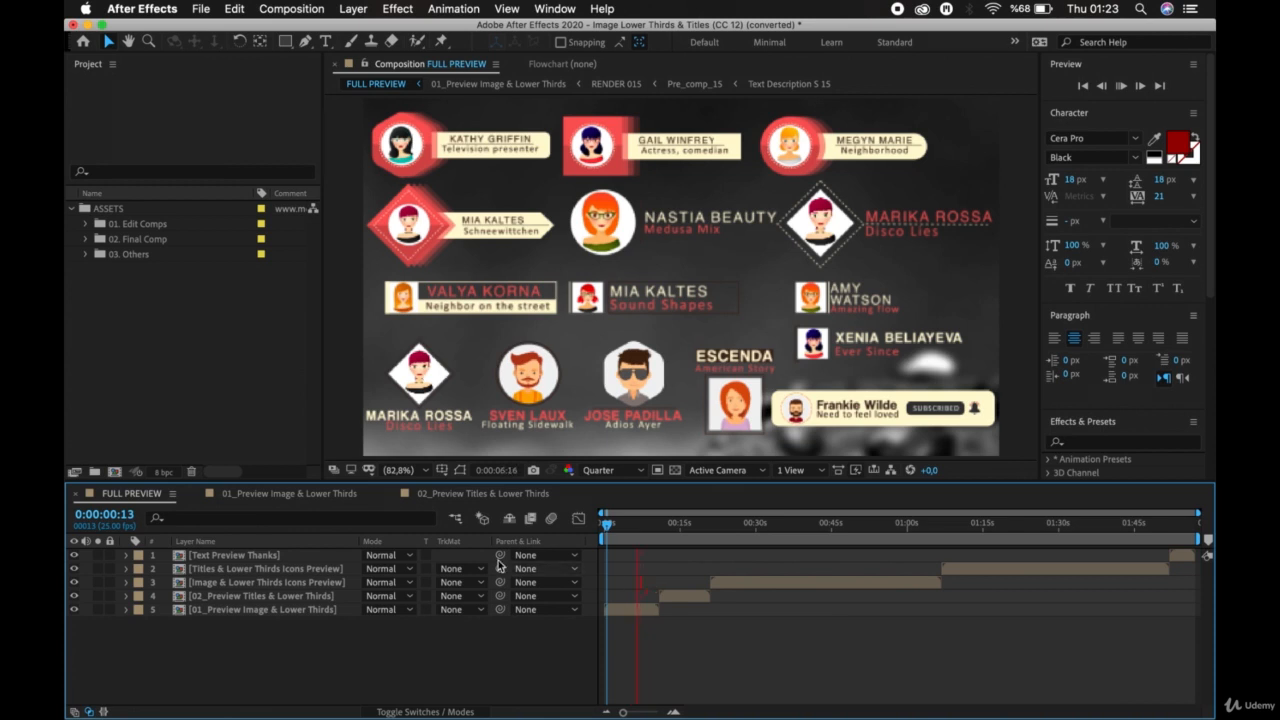
Open the nested Image & Lower Thirds Icons Preview composition and look through its stack of RENDER layers.
double_click(759, 583)
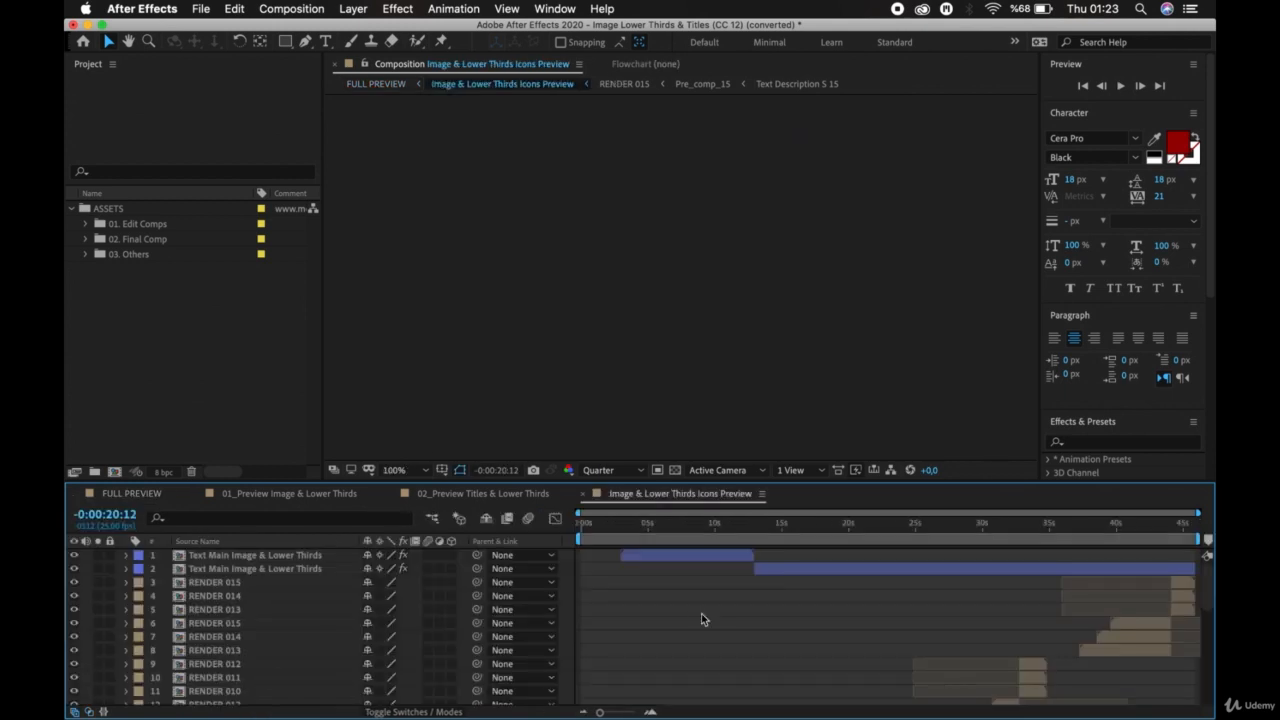
scroll(725, 662, down, 2)
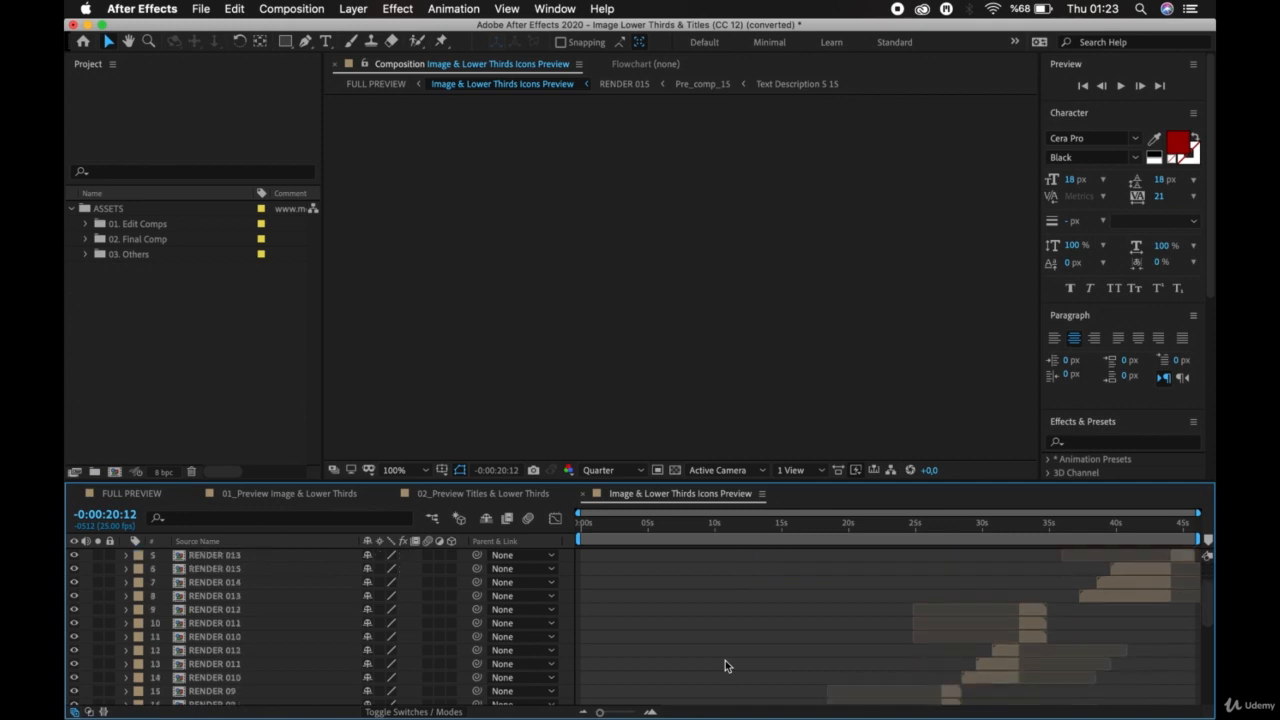
scroll(726, 665, down, 9)
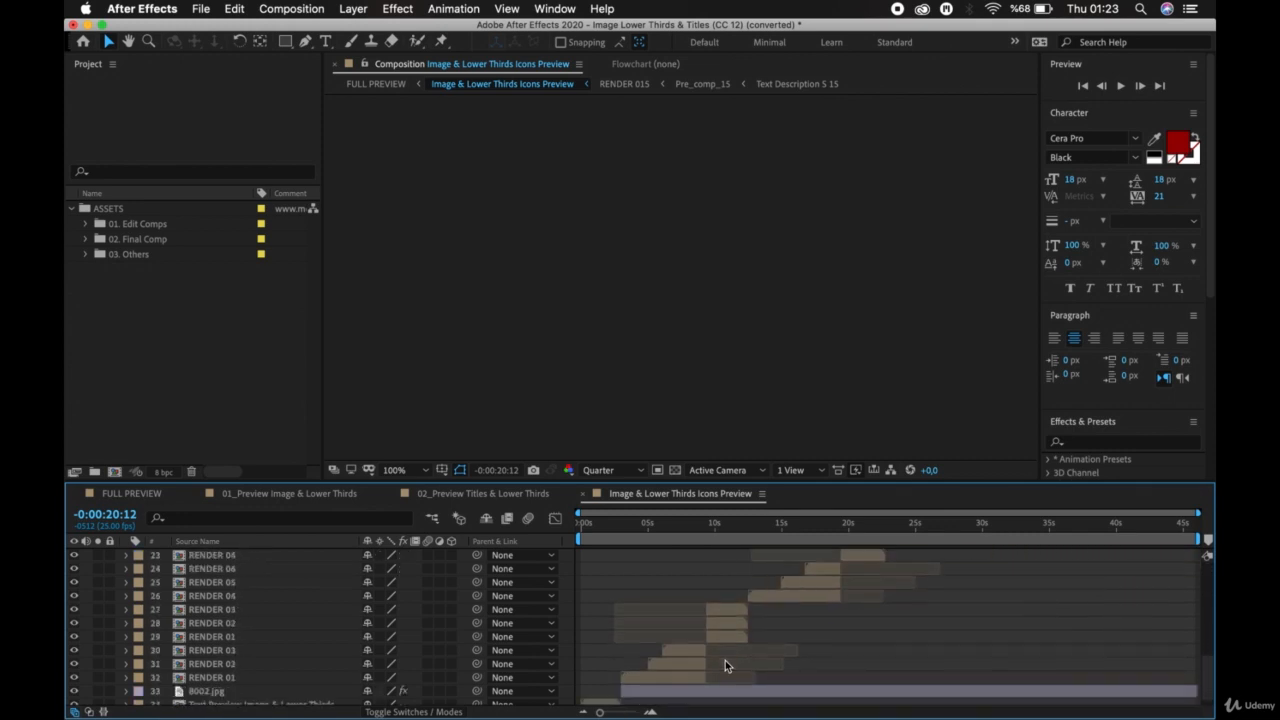
scroll(725, 660, up, 3)
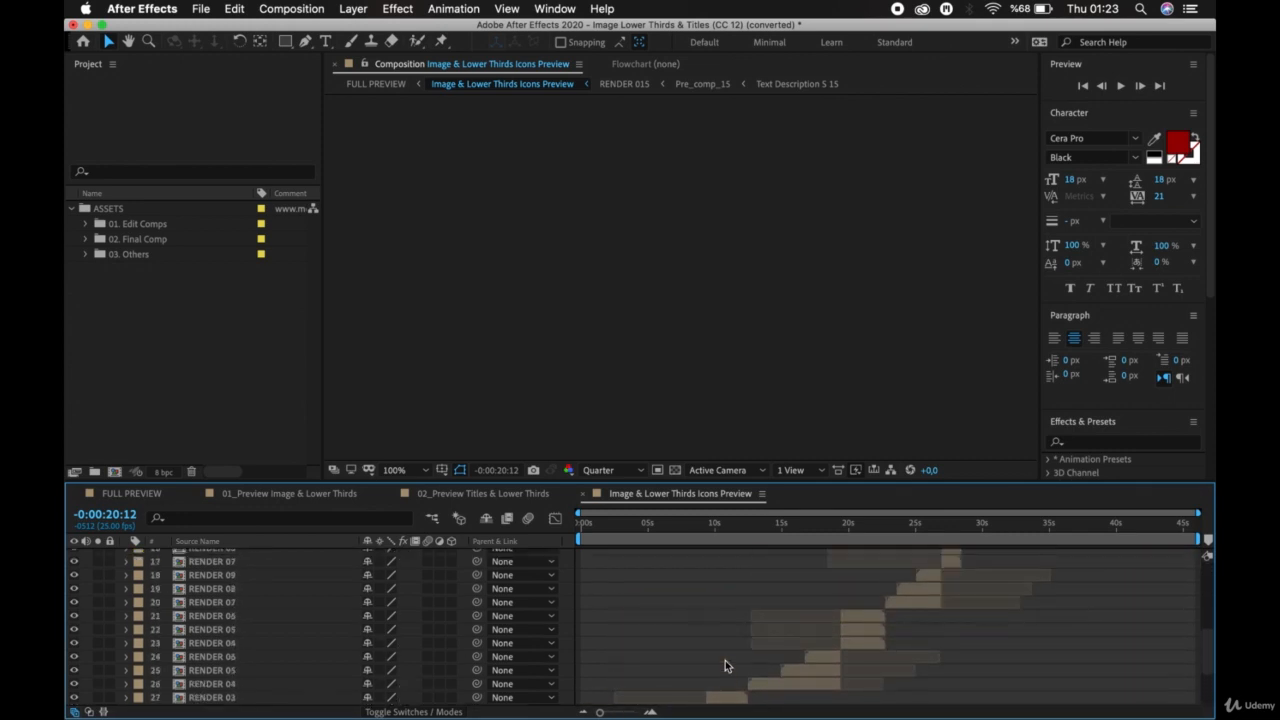
scroll(725, 666, down, 4)
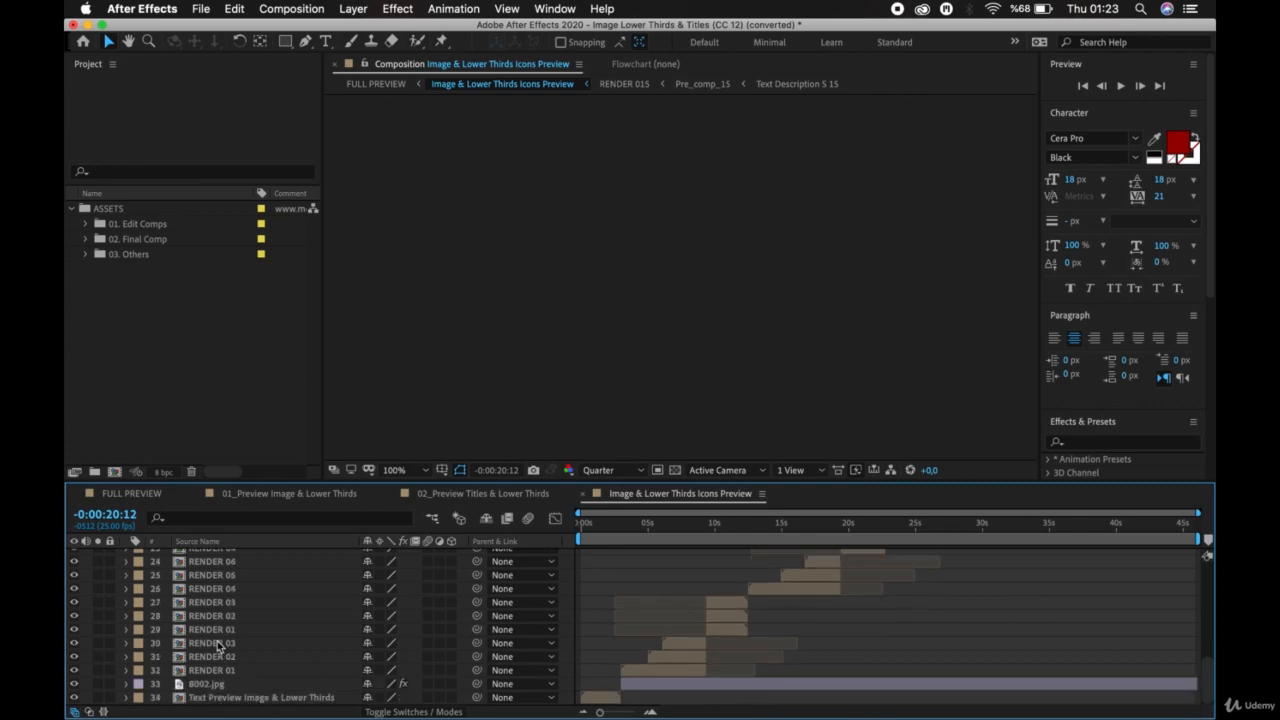
Open the nested Text Preview Image & Lower Thirds composition, preview its title animation and scrub to 0:00:01:23.
double_click(186, 698)
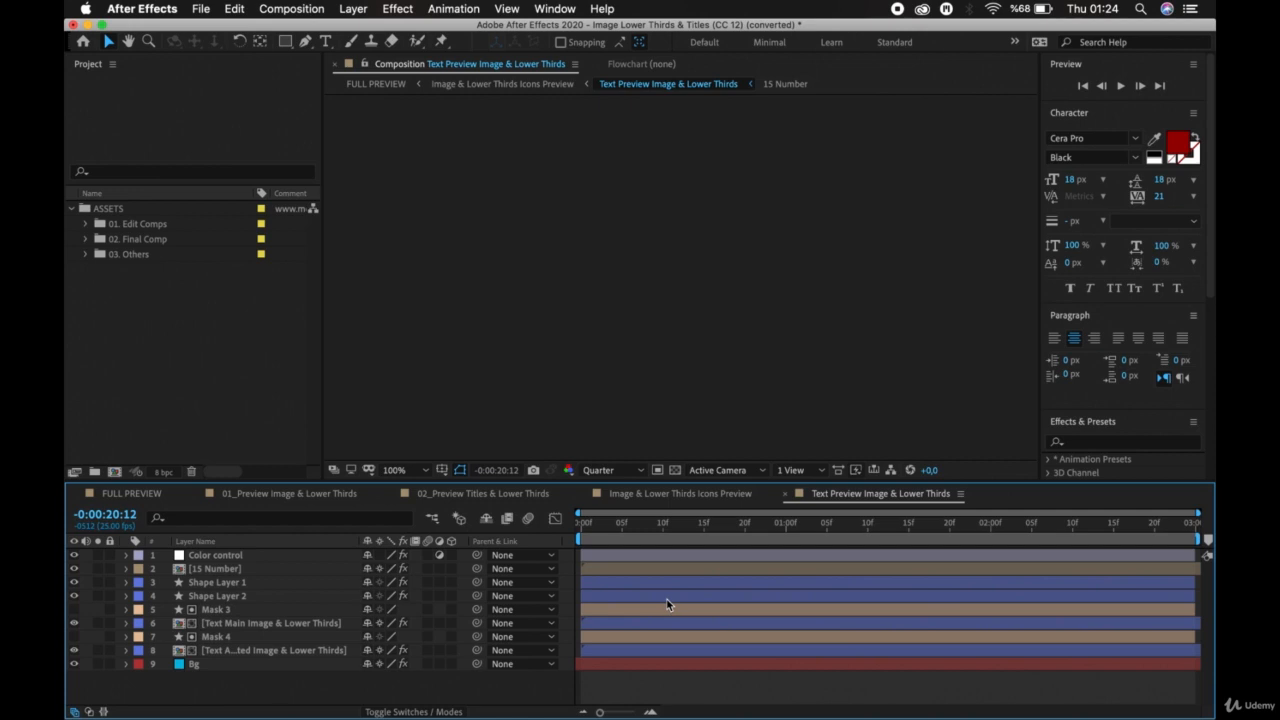
key(space)
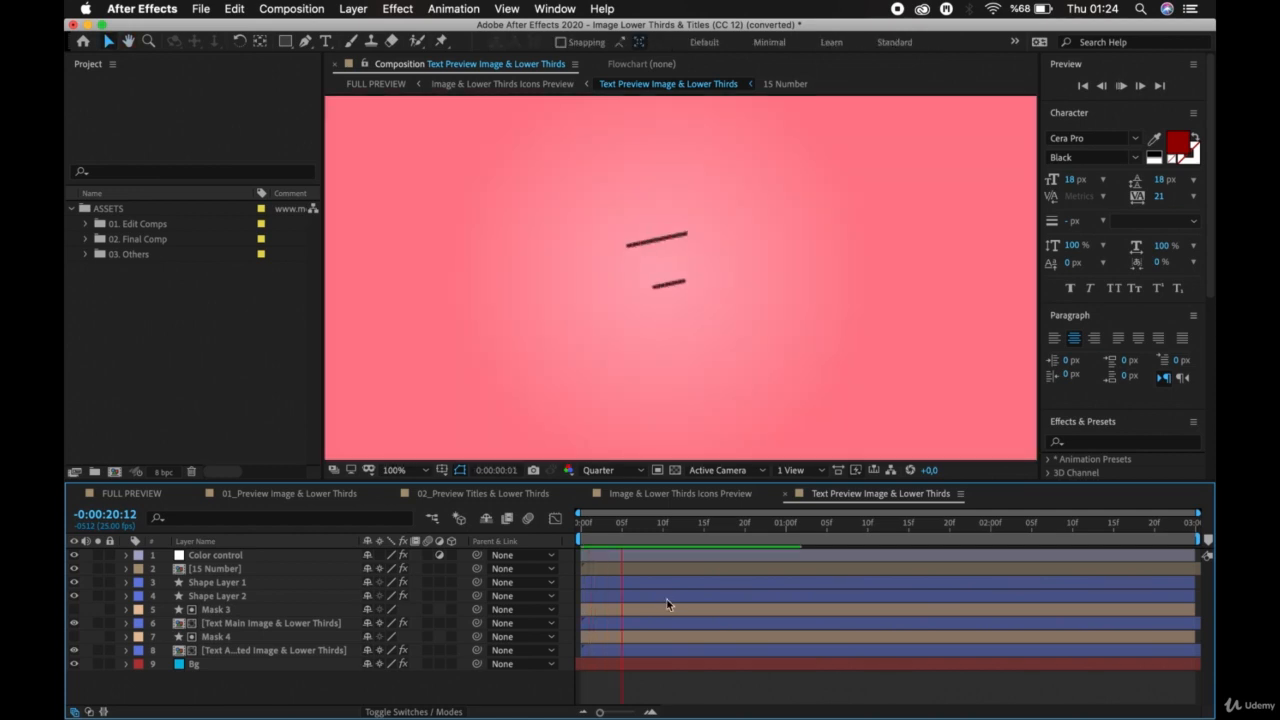
key(space)
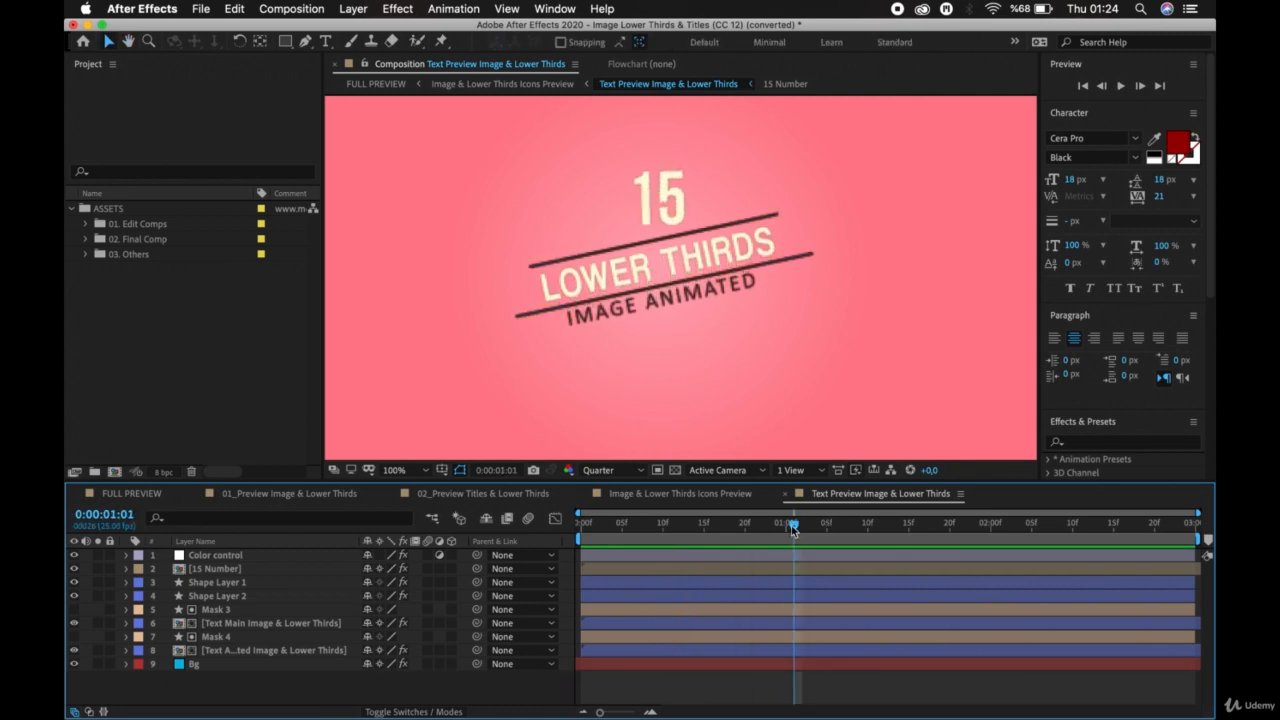
drag(791, 525, 778, 527)
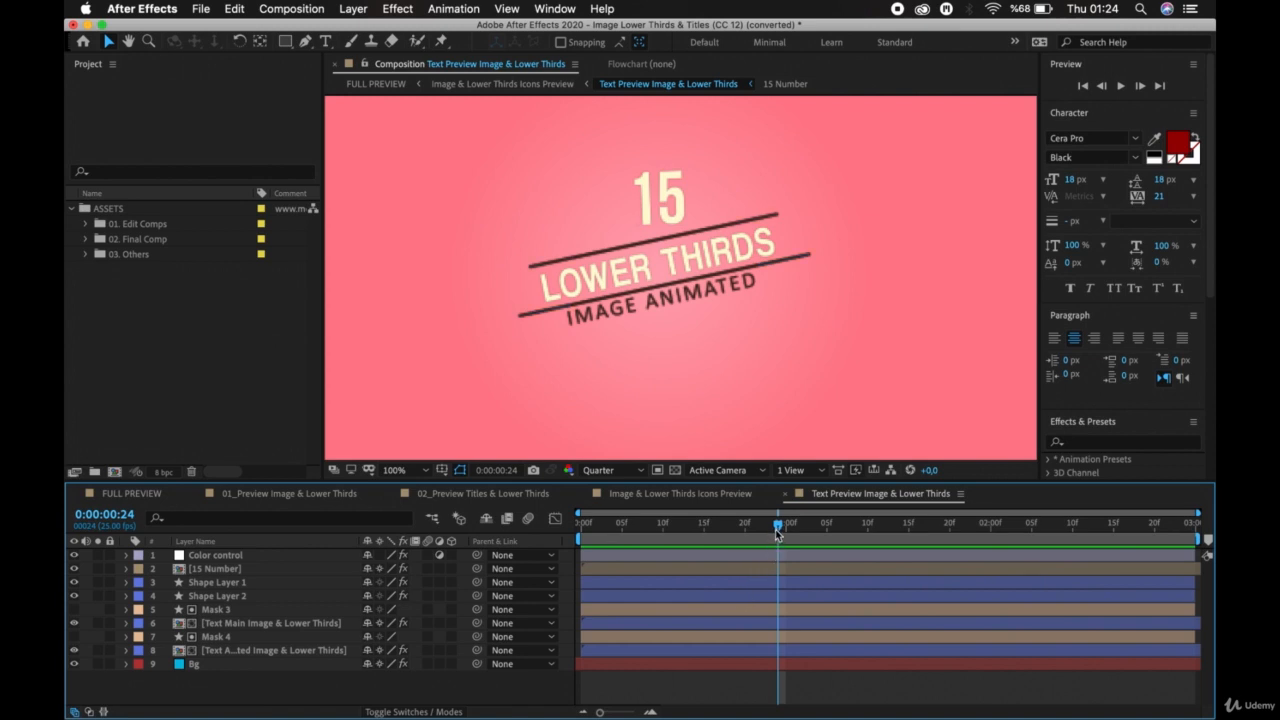
drag(777, 529, 971, 502)
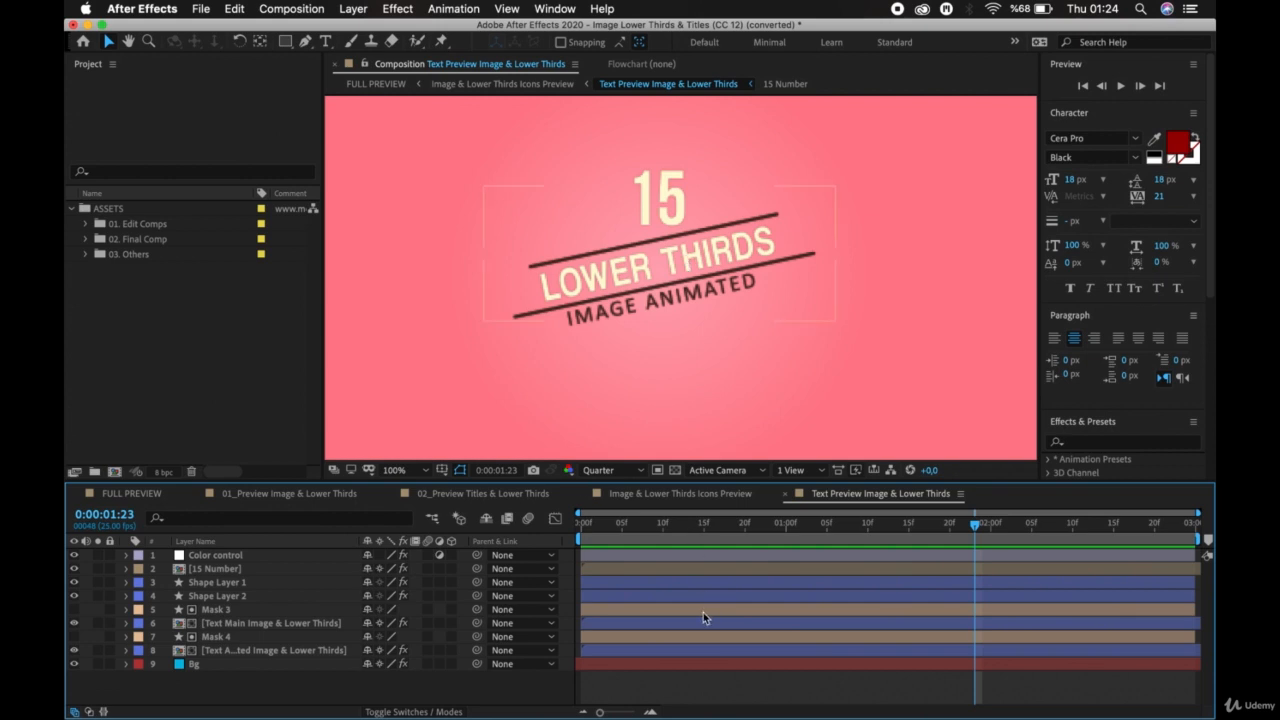
Select the shape, mask, text and 15 Number layers in turn to identify which part of the title each one forms.
click(847, 582)
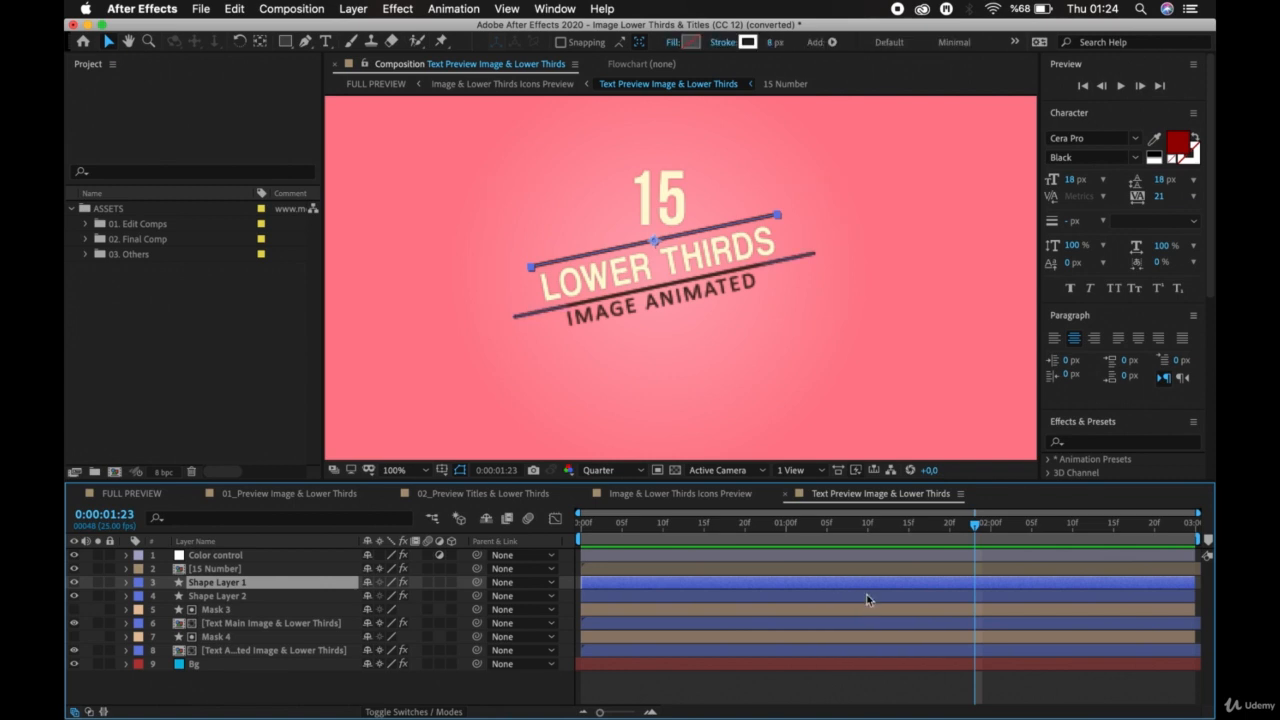
click(867, 597)
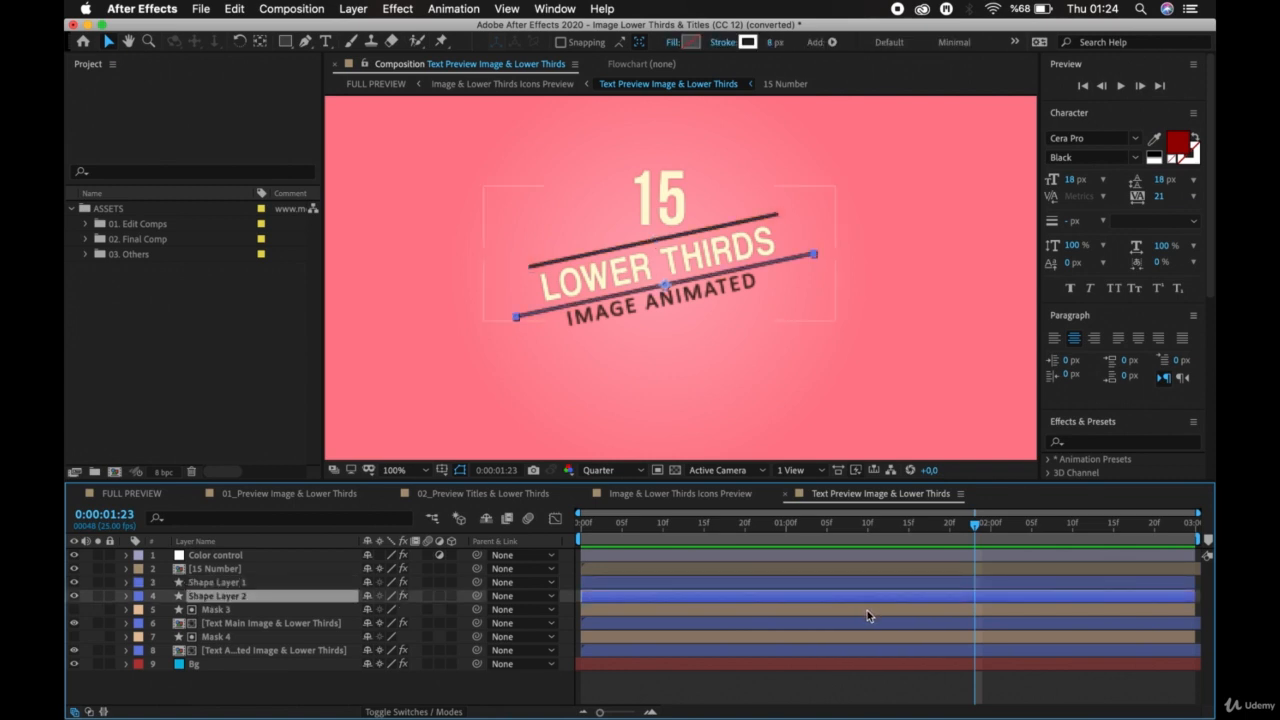
click(867, 610)
key(super+Up)
click(867, 610)
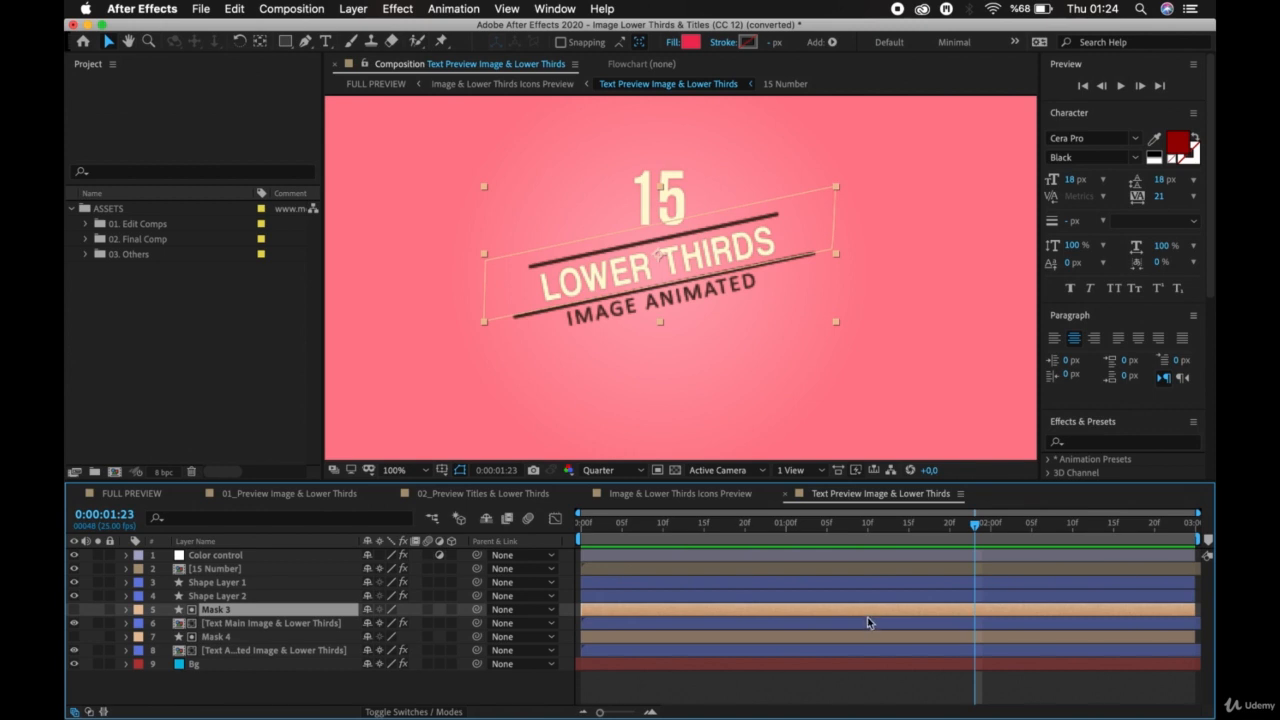
click(871, 623)
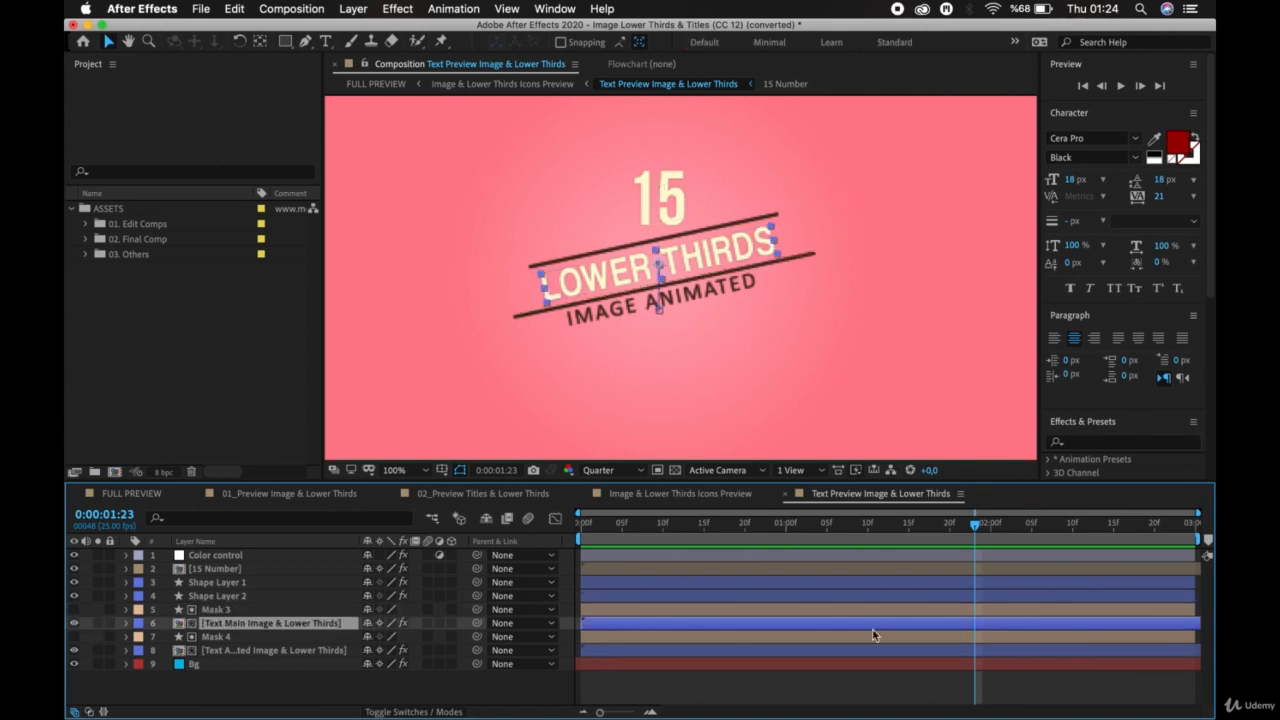
click(876, 637)
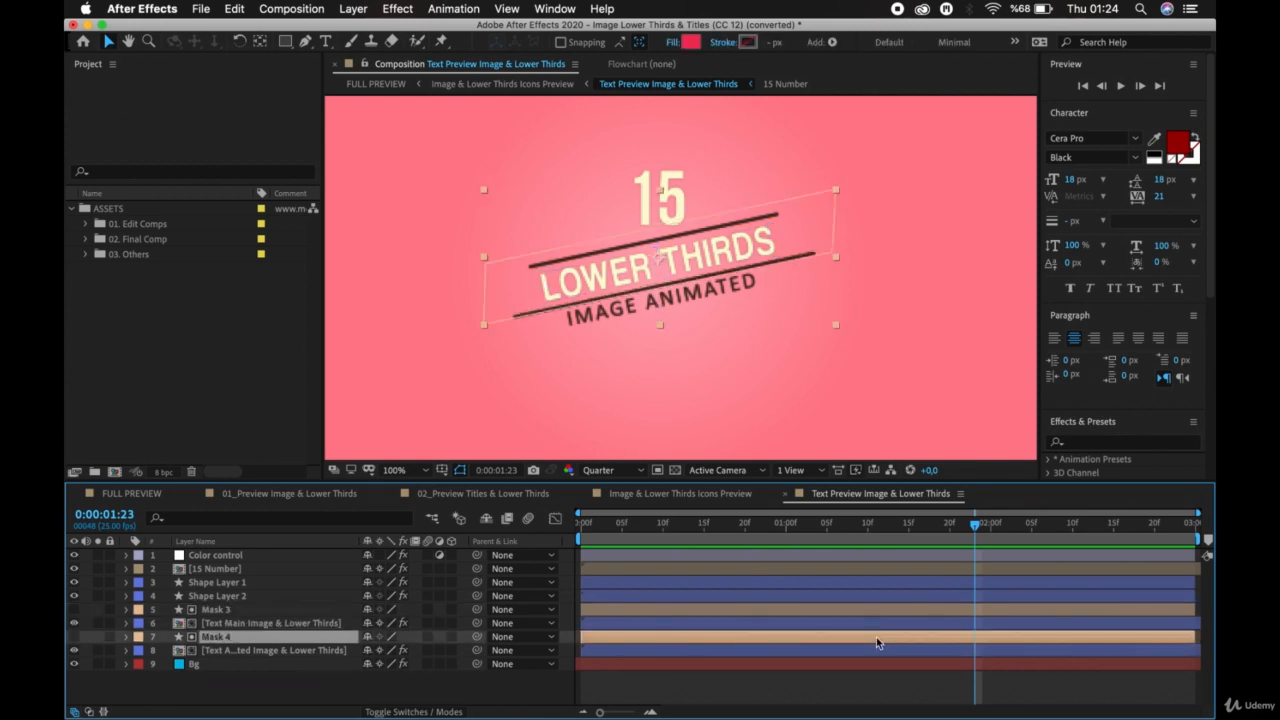
click(880, 650)
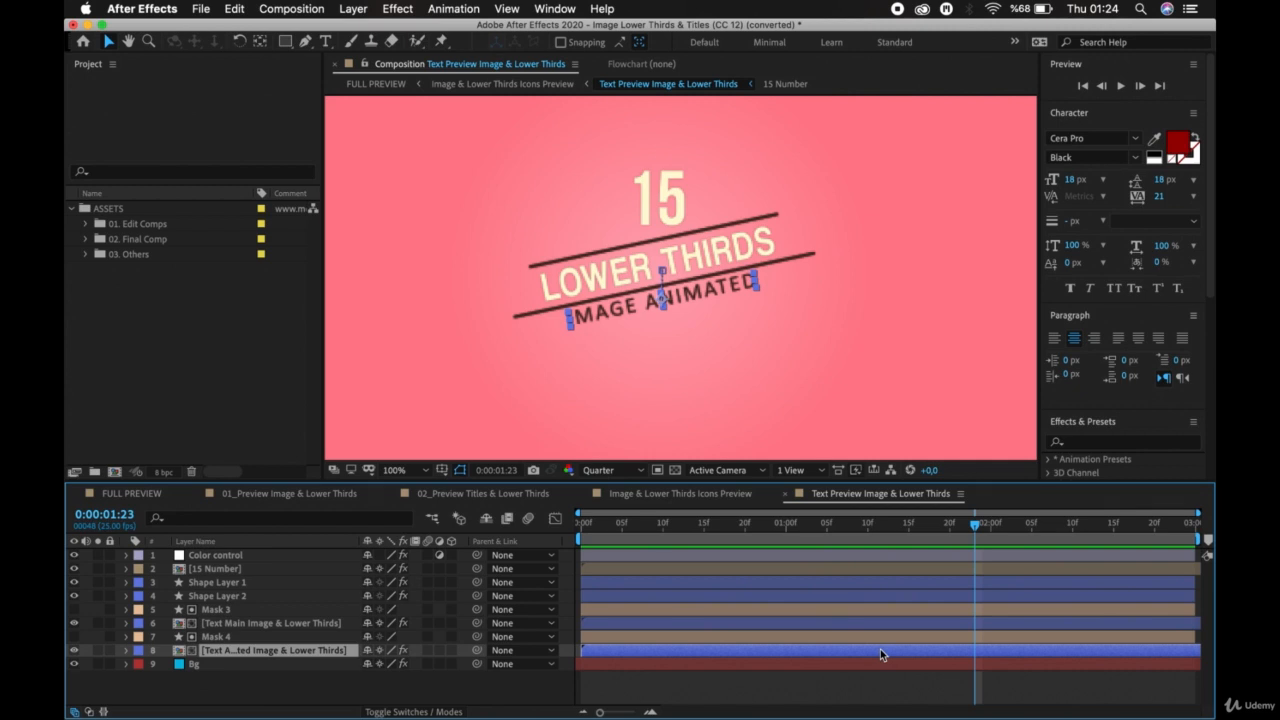
click(881, 568)
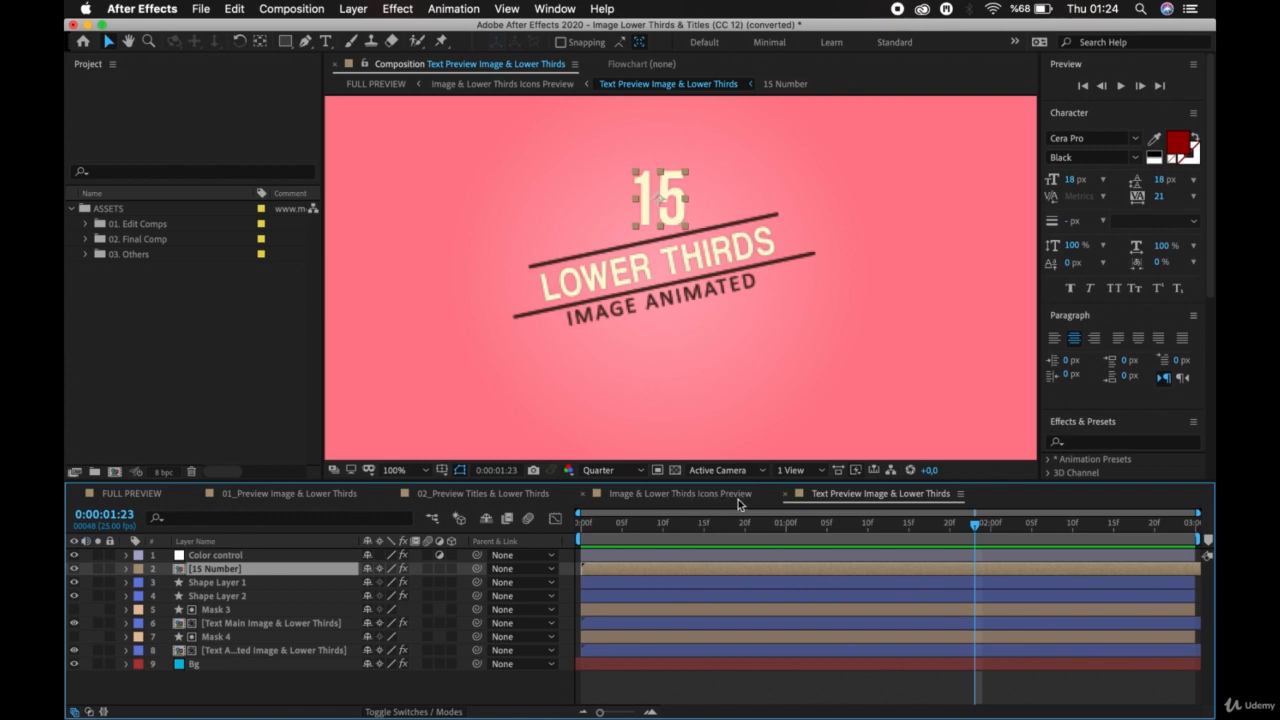
Return to the FULL PREVIEW composition and move the playhead into the Titles & Lower Thirds Icons Preview layer's time span.
click(838, 497)
click(135, 500)
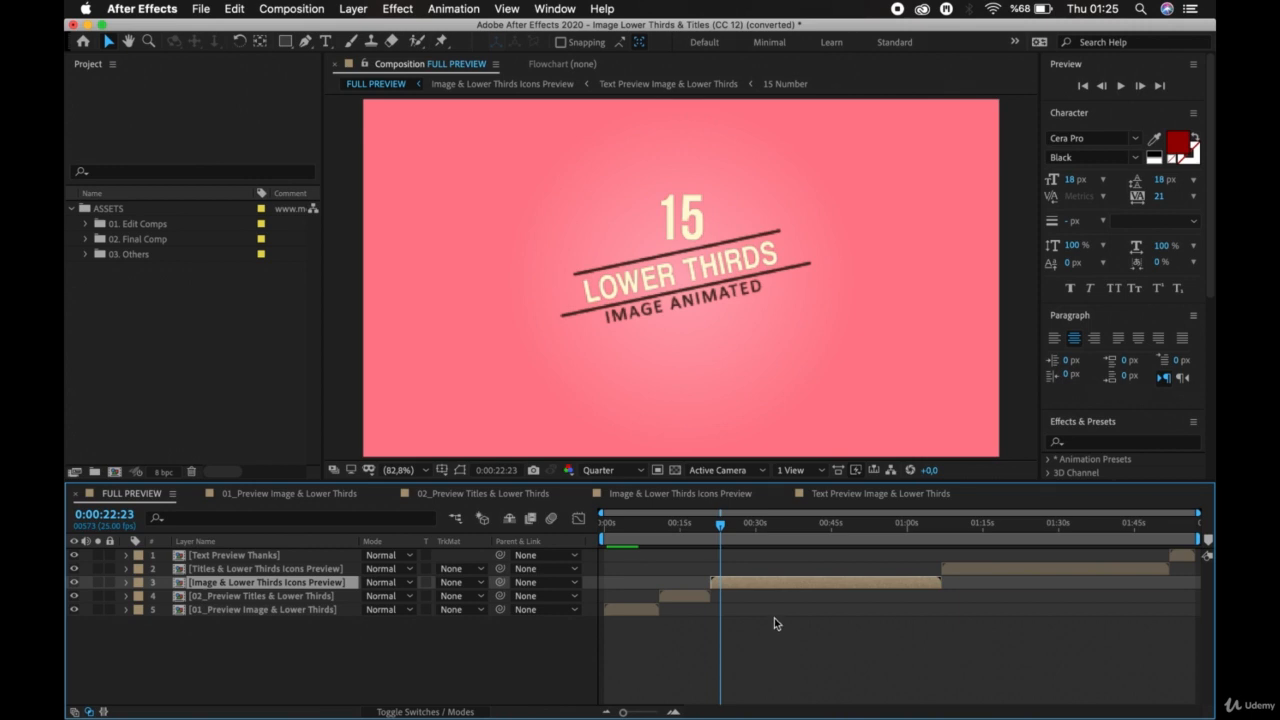
click(1006, 569)
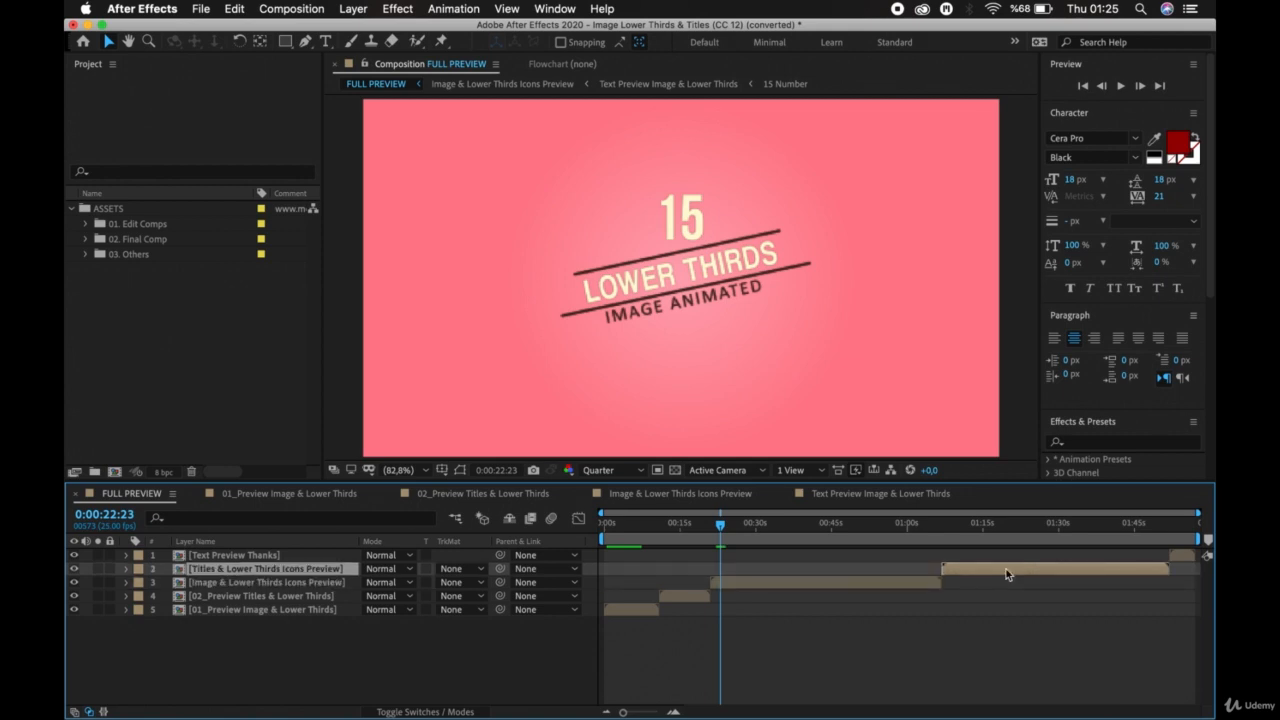
drag(720, 522, 1041, 557)
Open the nested Titles & Lower Thirds Icons Preview composition and look through its RENDER layers.
double_click(1030, 568)
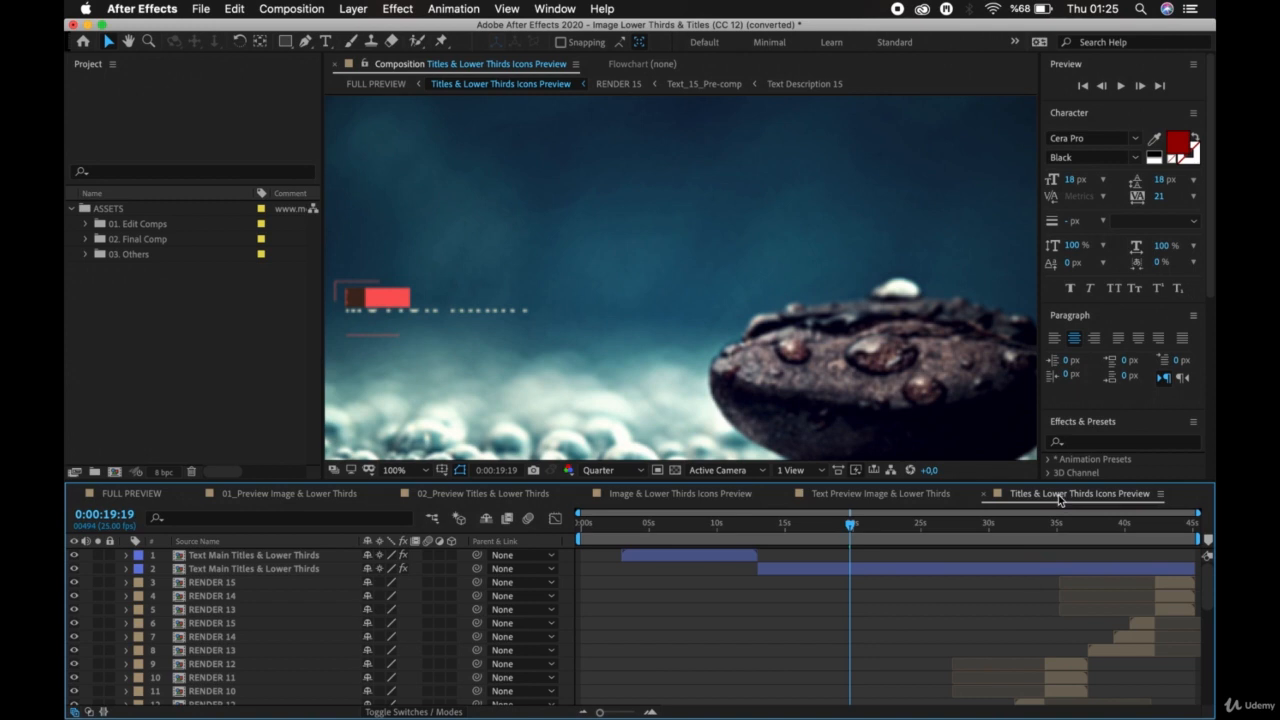
scroll(957, 615, down, 7)
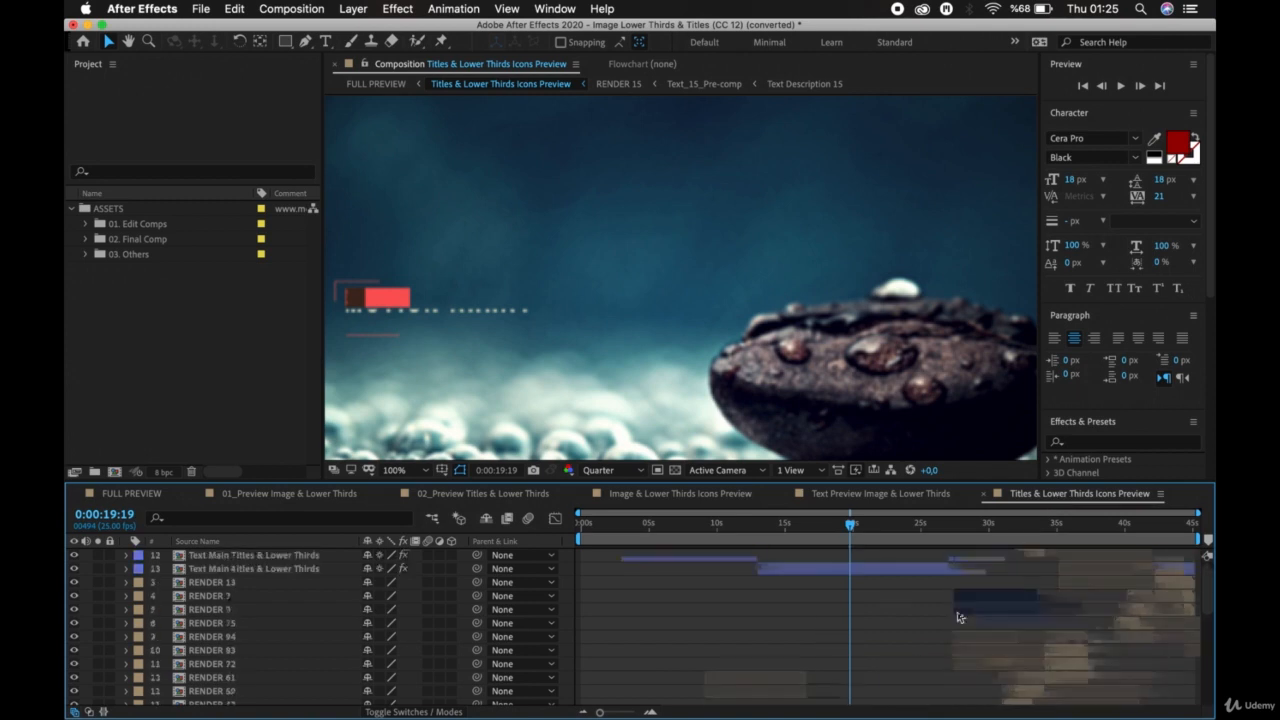
scroll(957, 617, up, 6)
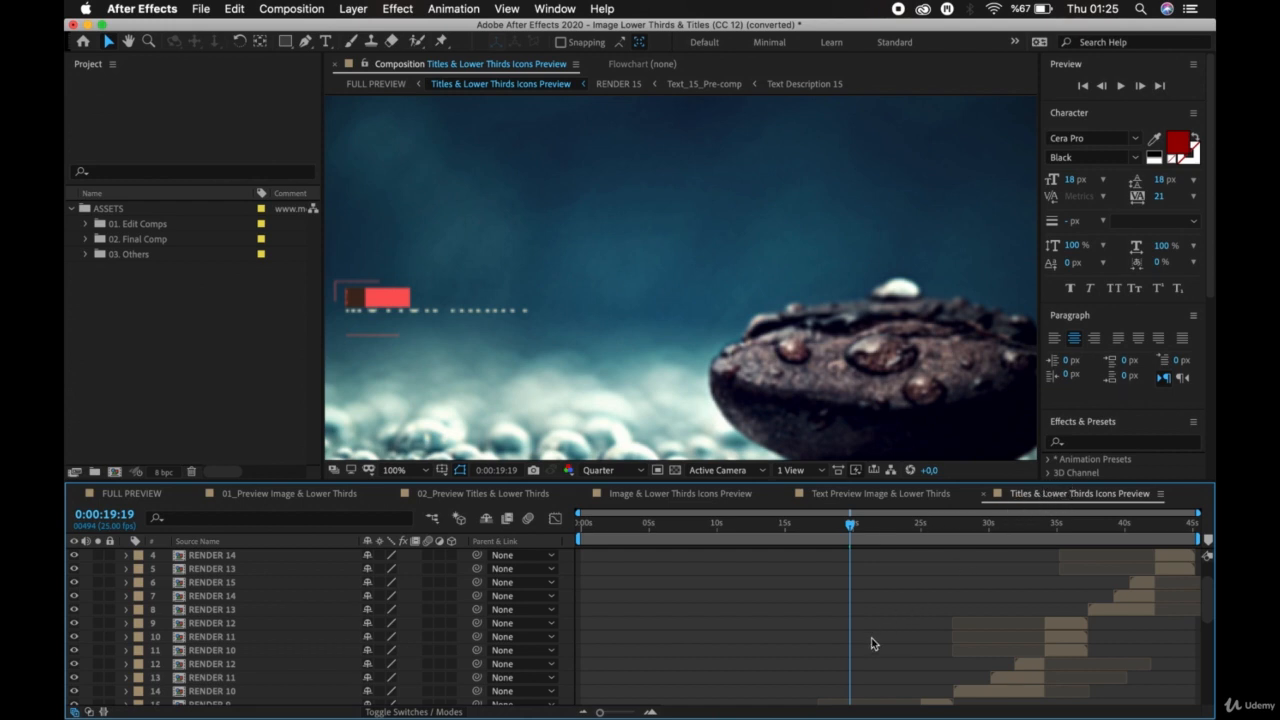
Switch to the Text Preview Image & Lower Thirds composition and preview its title animation.
click(897, 506)
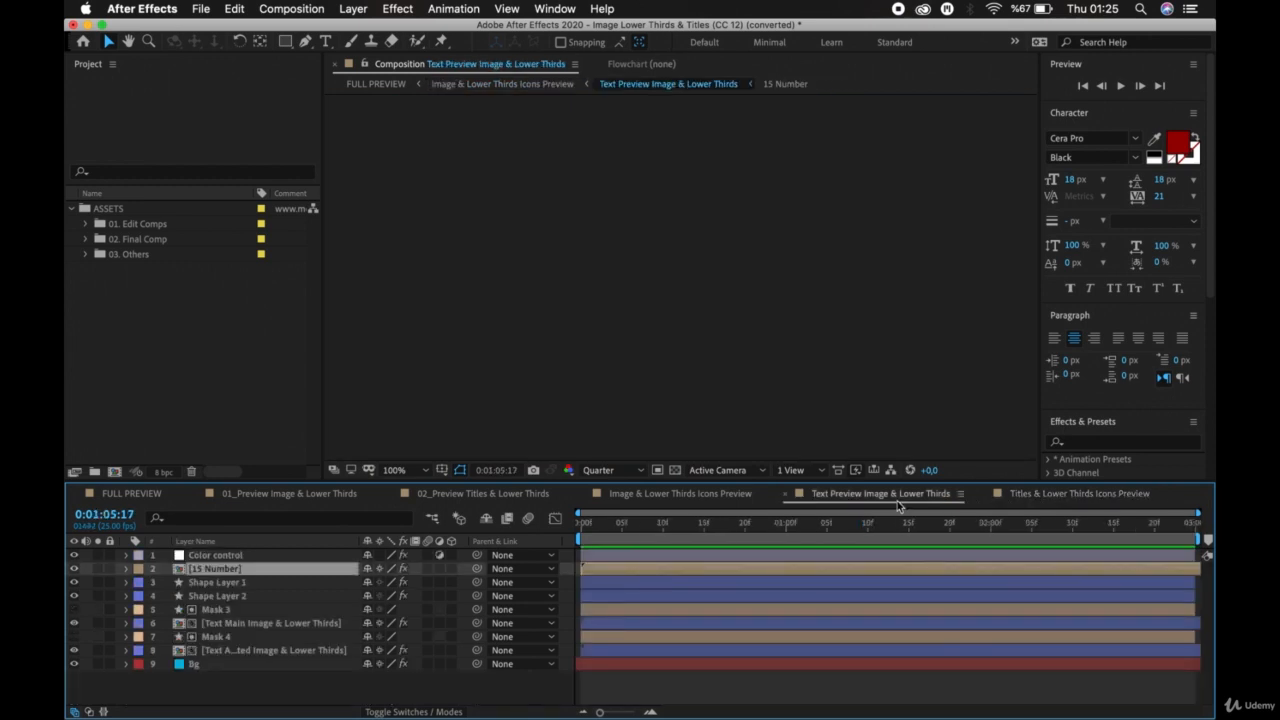
key(space)
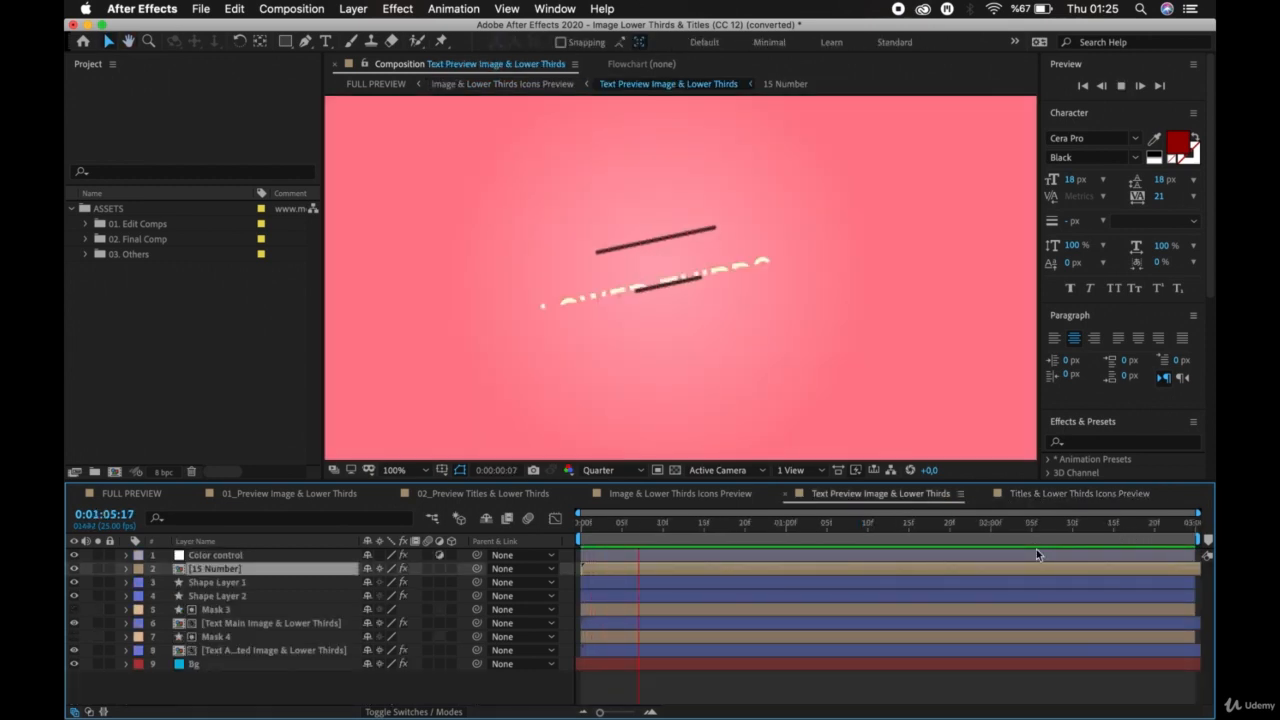
key(space)
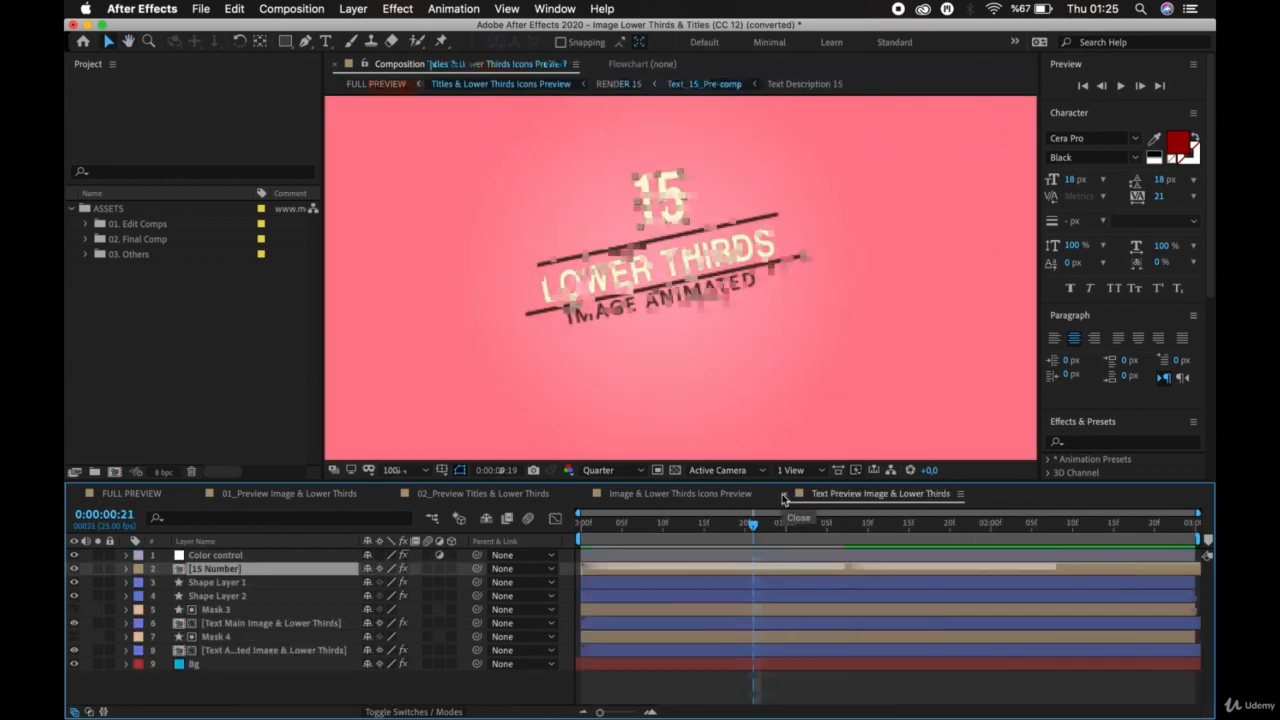
Close all the nested compositions so only FULL PREVIEW stays open, and deselect its layers.
click(785, 498)
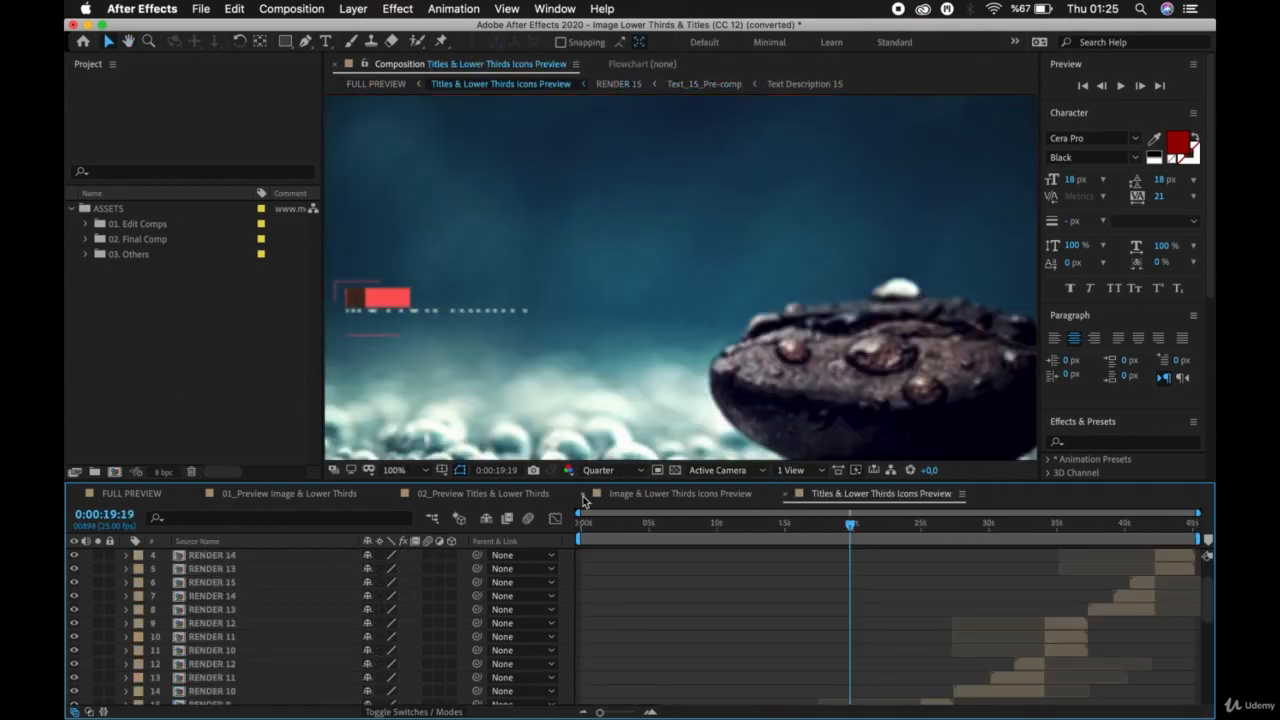
click(584, 499)
click(391, 494)
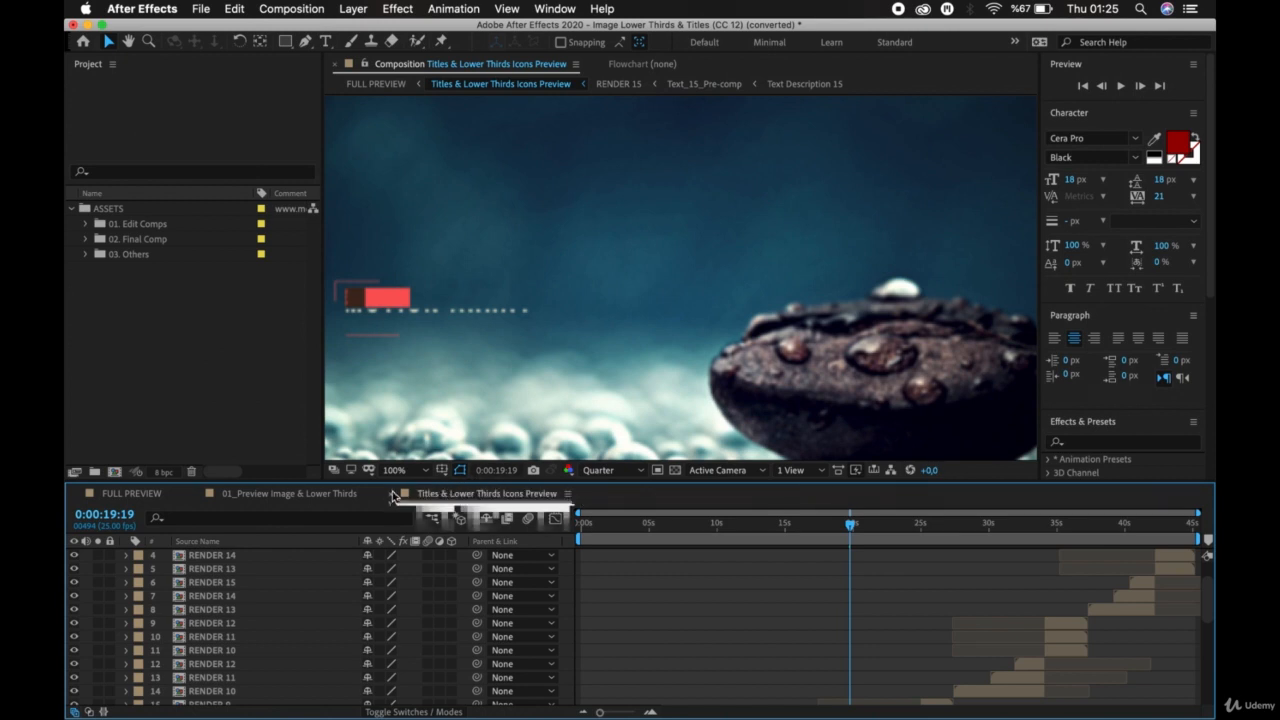
click(392, 494)
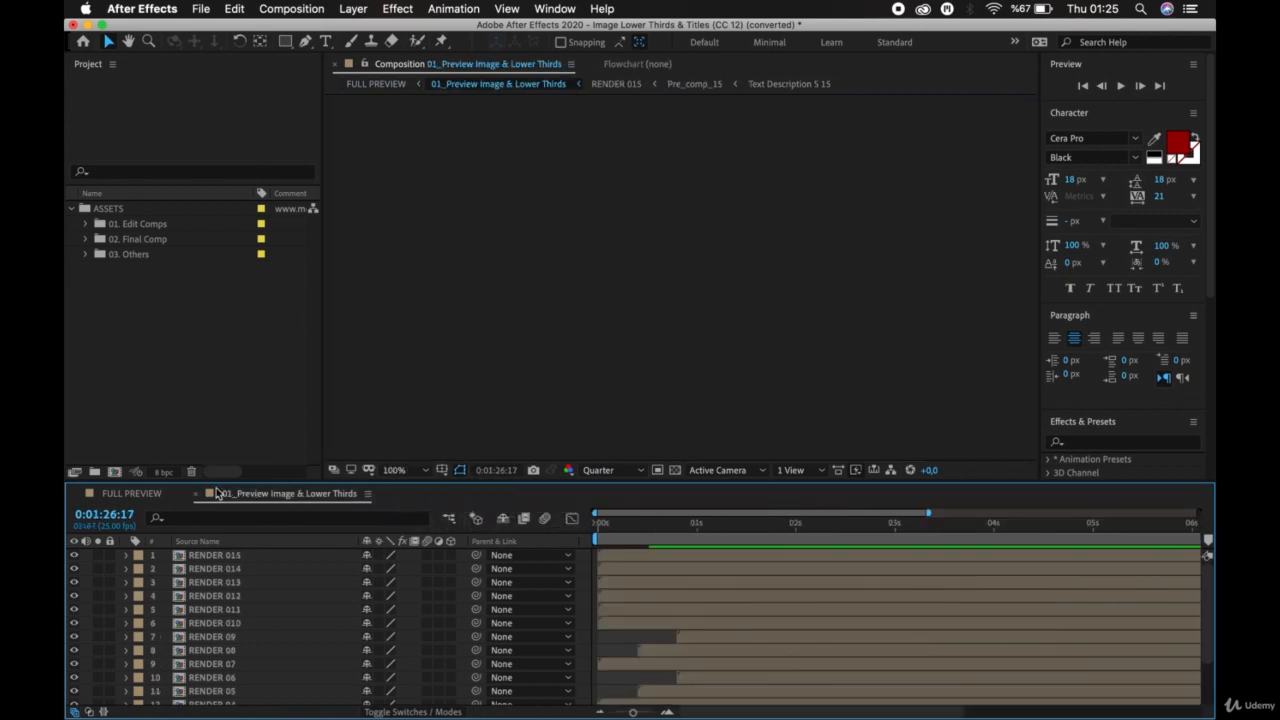
click(196, 493)
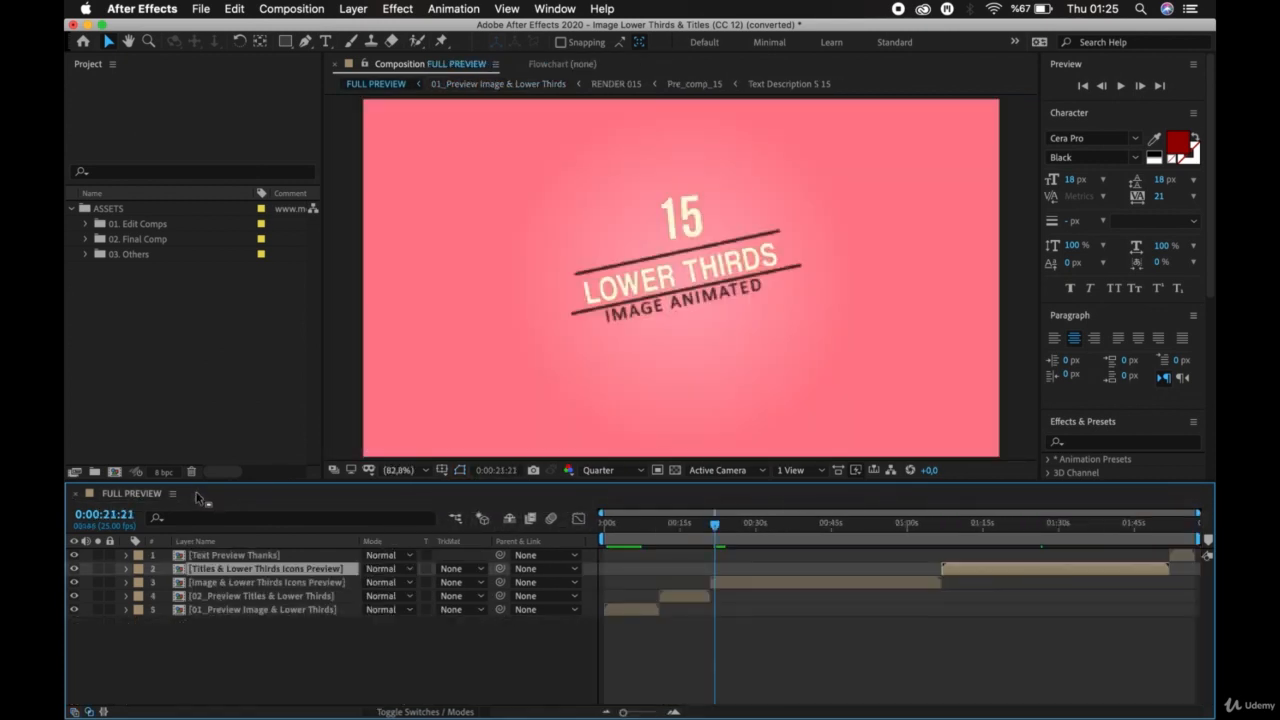
click(321, 659)
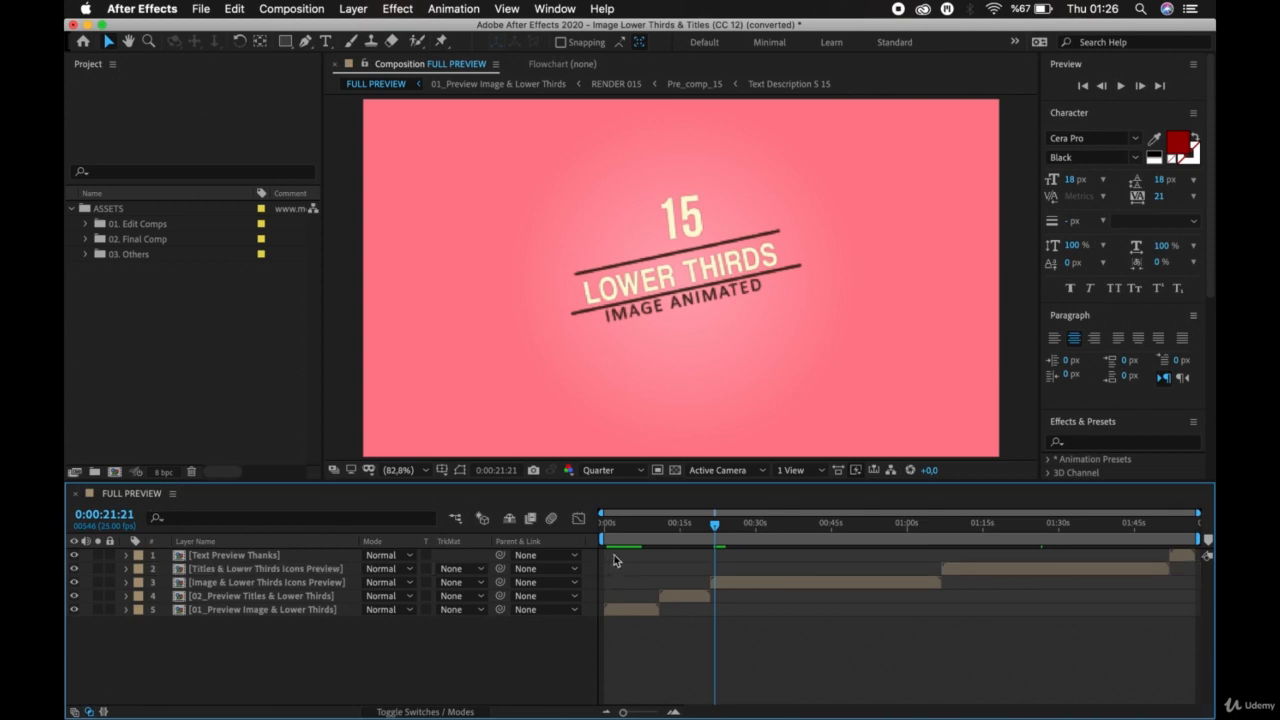
Move the FULL PREVIEW playhead to 0:00:45:12, select the nested composition layers in turn and preview the timeline from there.
drag(714, 527, 833, 530)
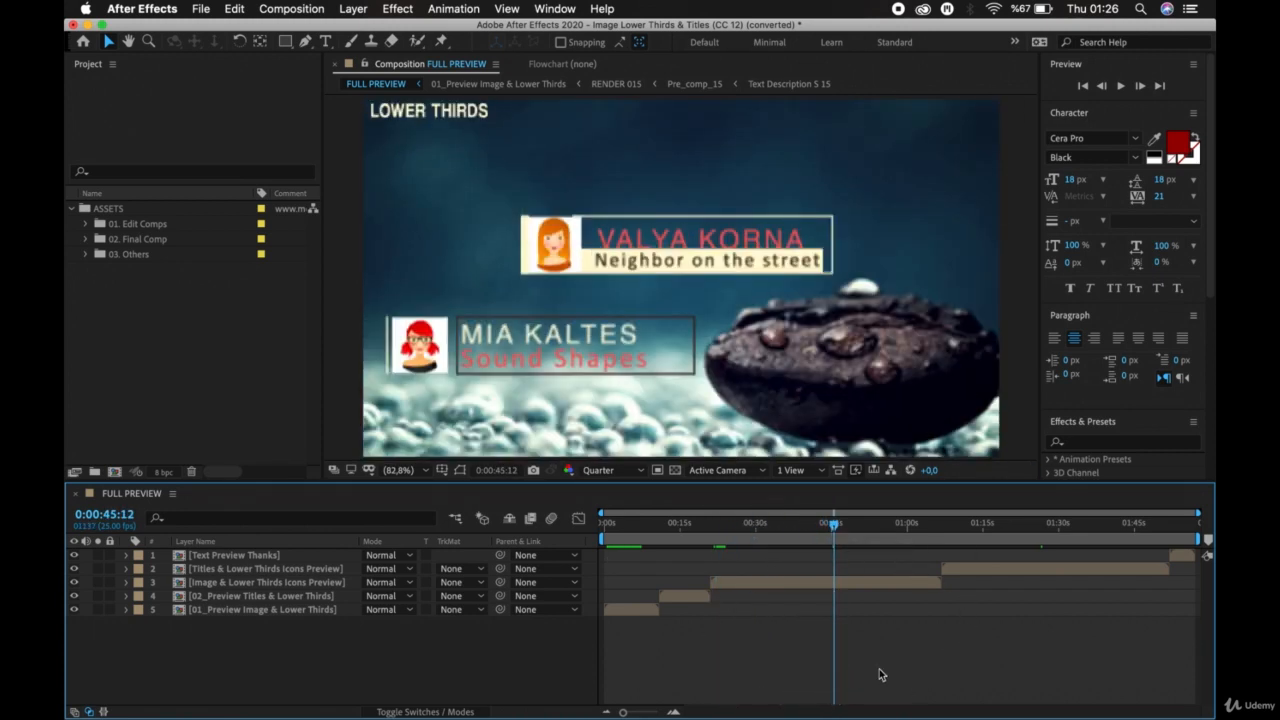
click(636, 610)
click(698, 594)
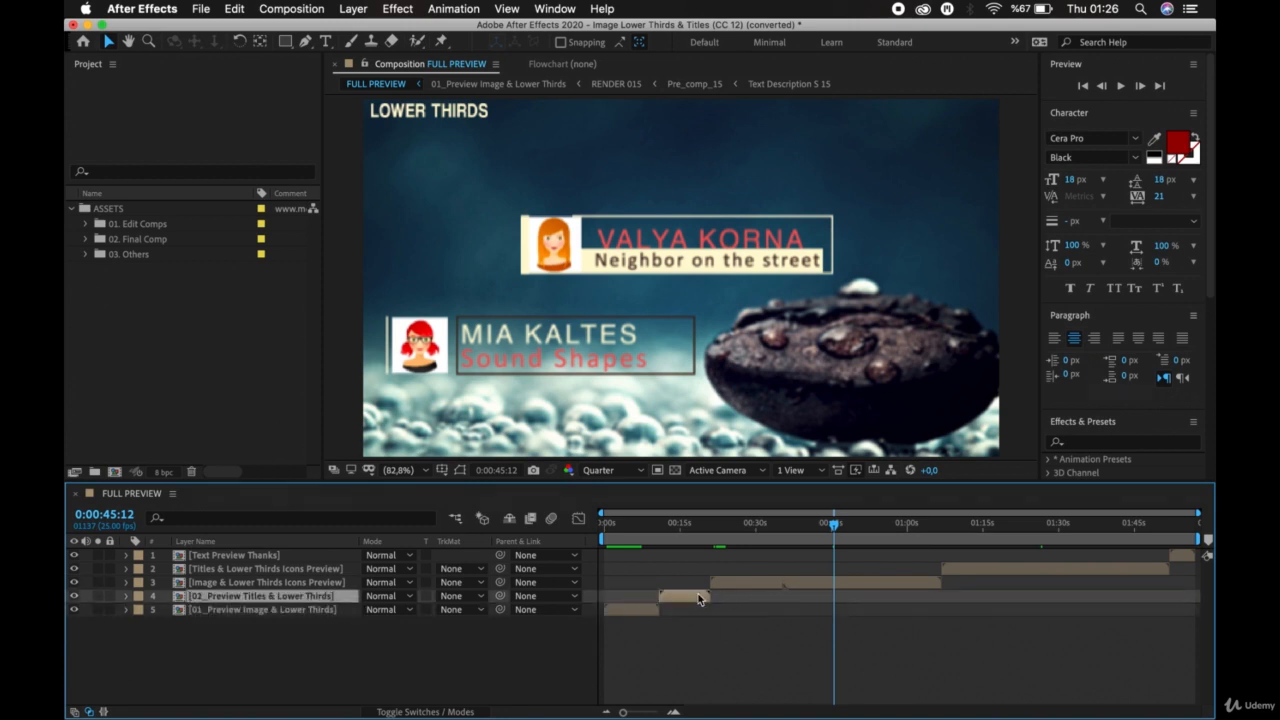
click(790, 582)
click(1037, 569)
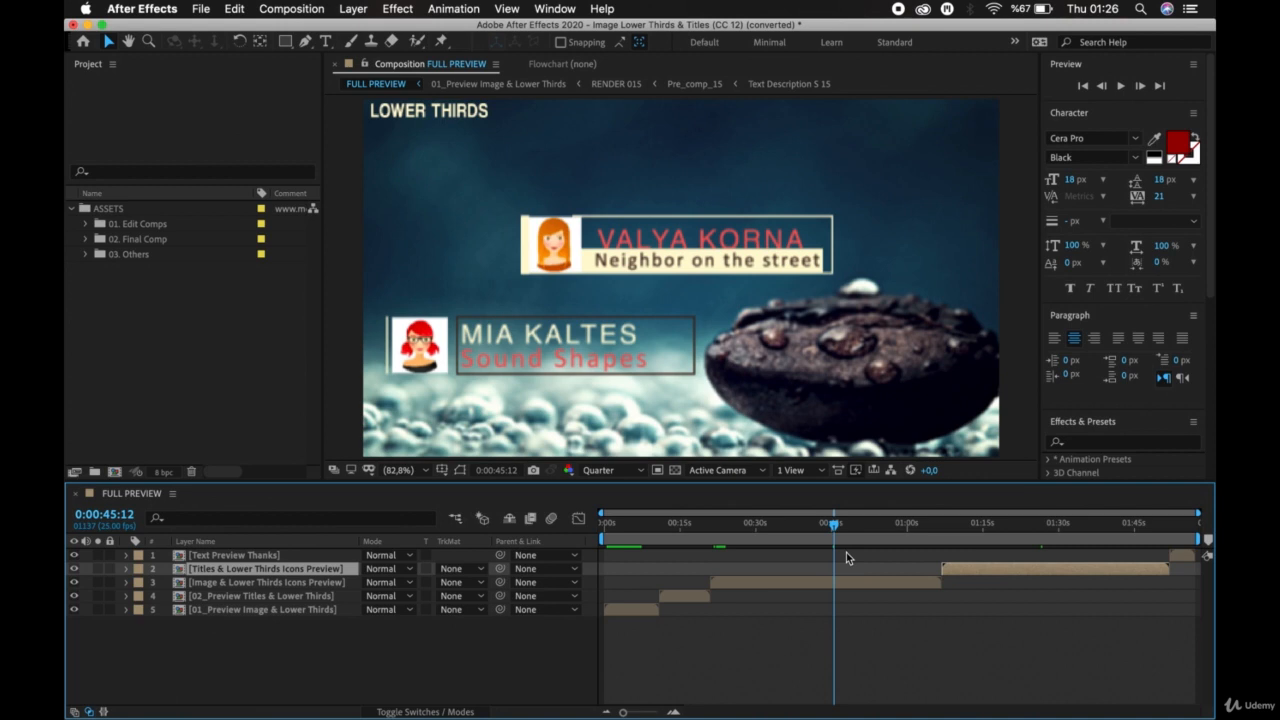
key(space)
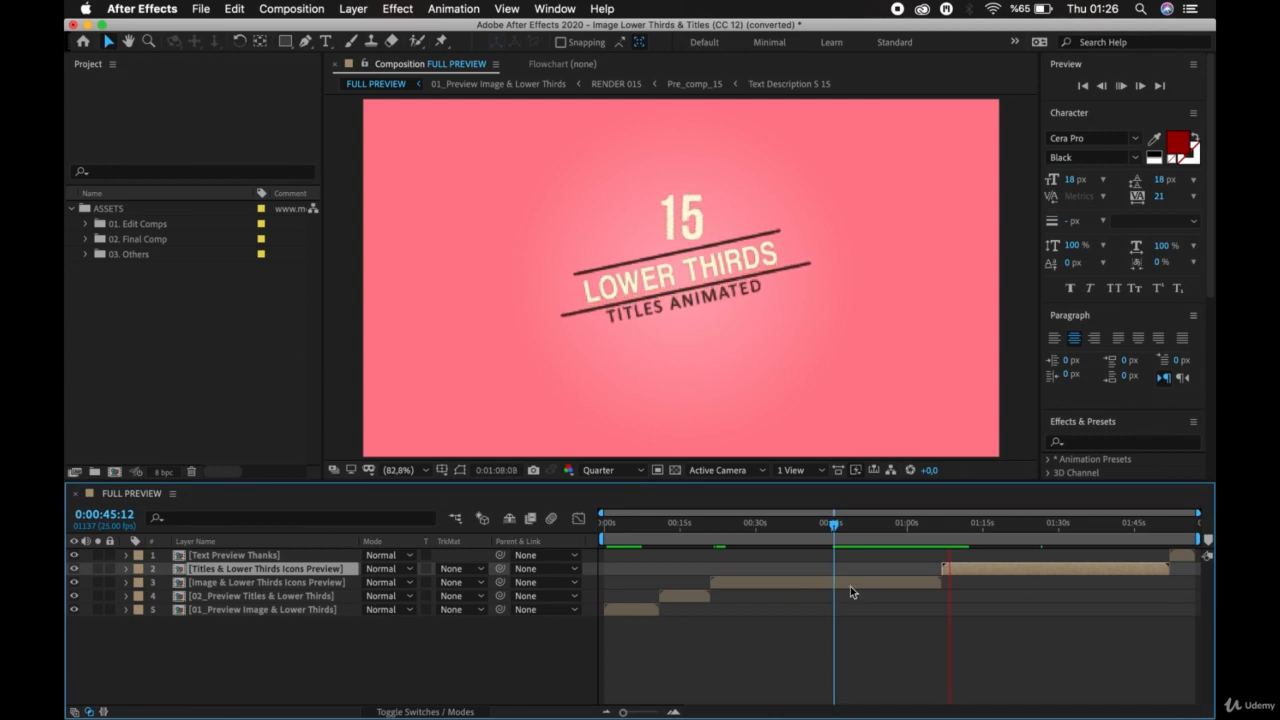
Try shifting the two Icons Preview layers to other times in FULL PREVIEW, undo both moves and restart the preview.
drag(990, 571, 1030, 587)
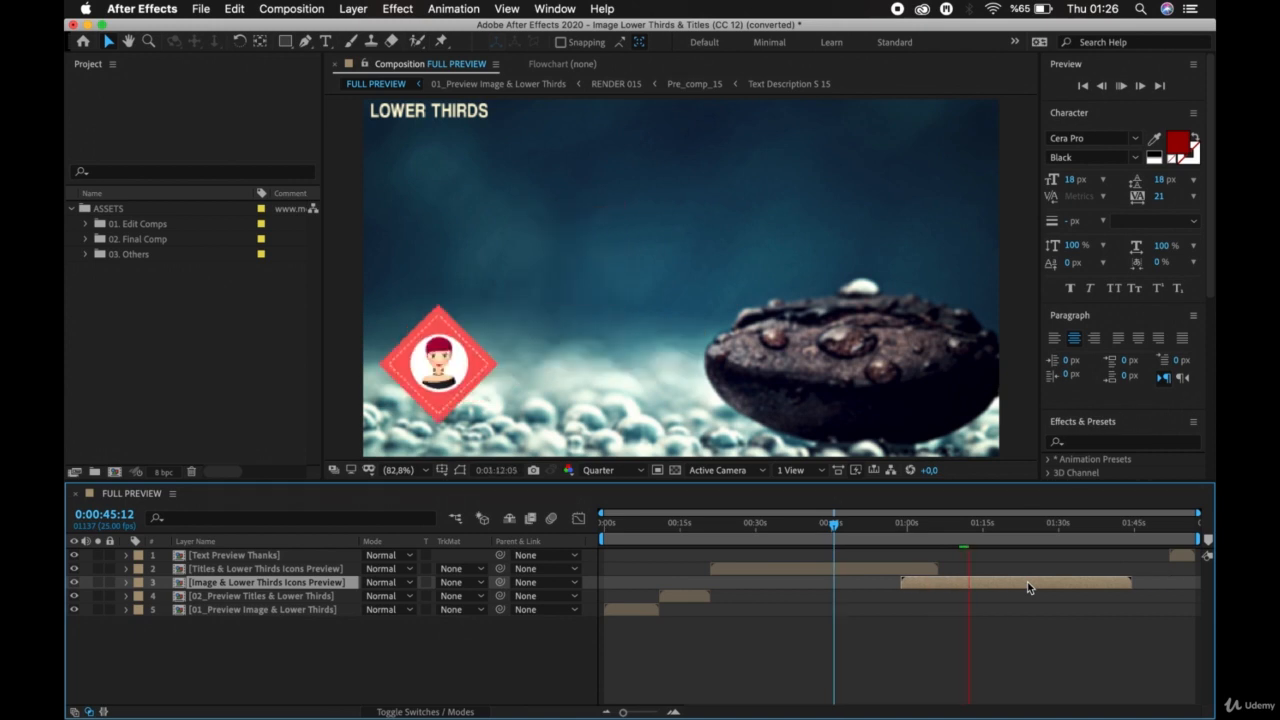
key(super+z)
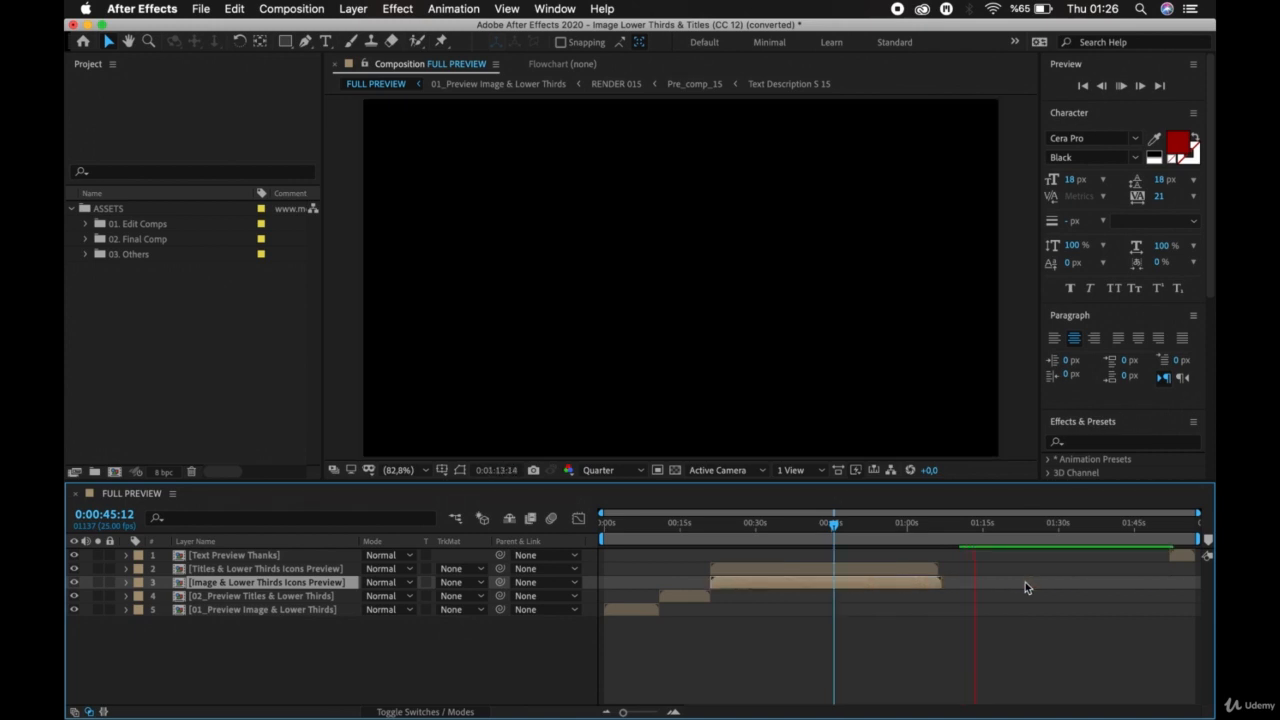
key(super+z)
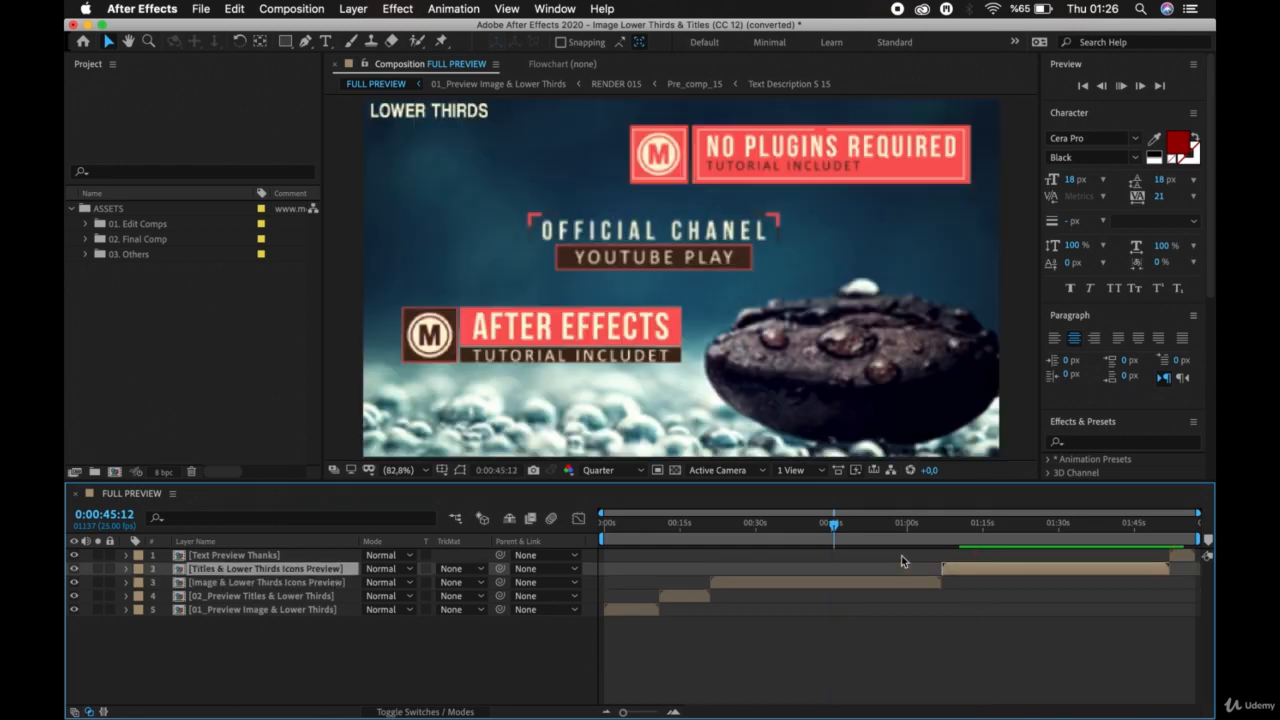
key(space)
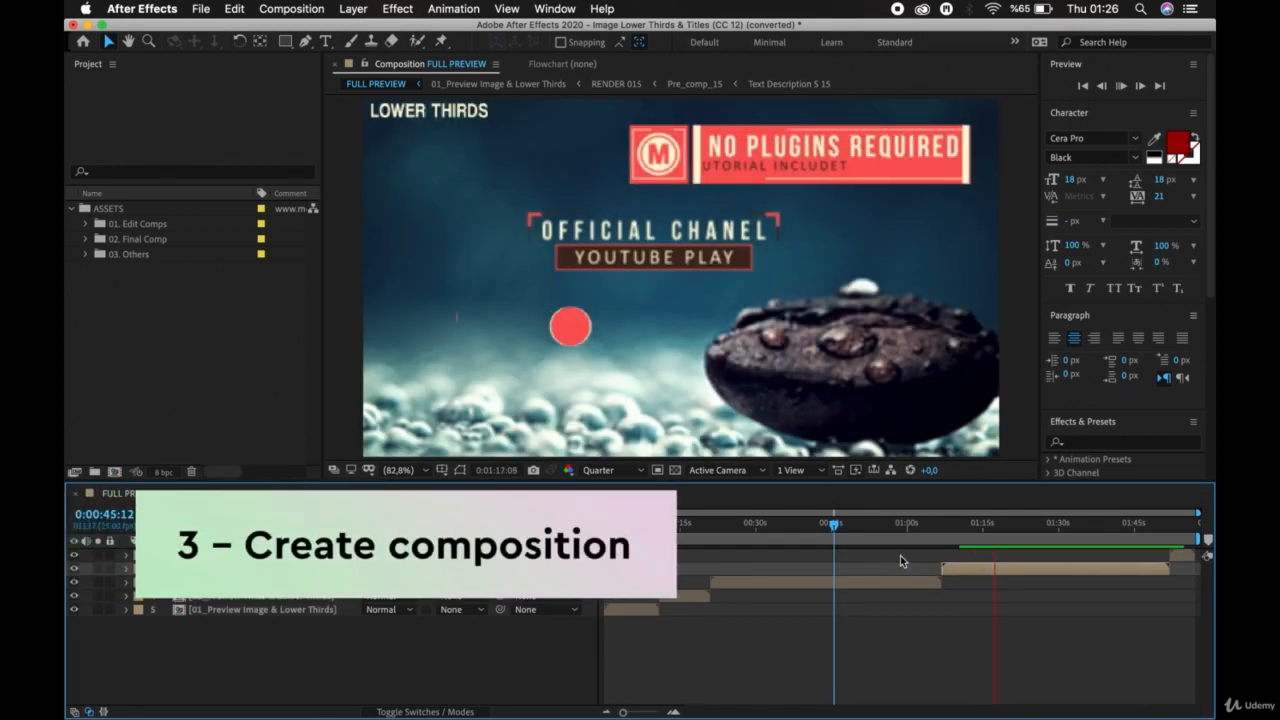
Start a new composition and name it New Comp.
click(114, 473)
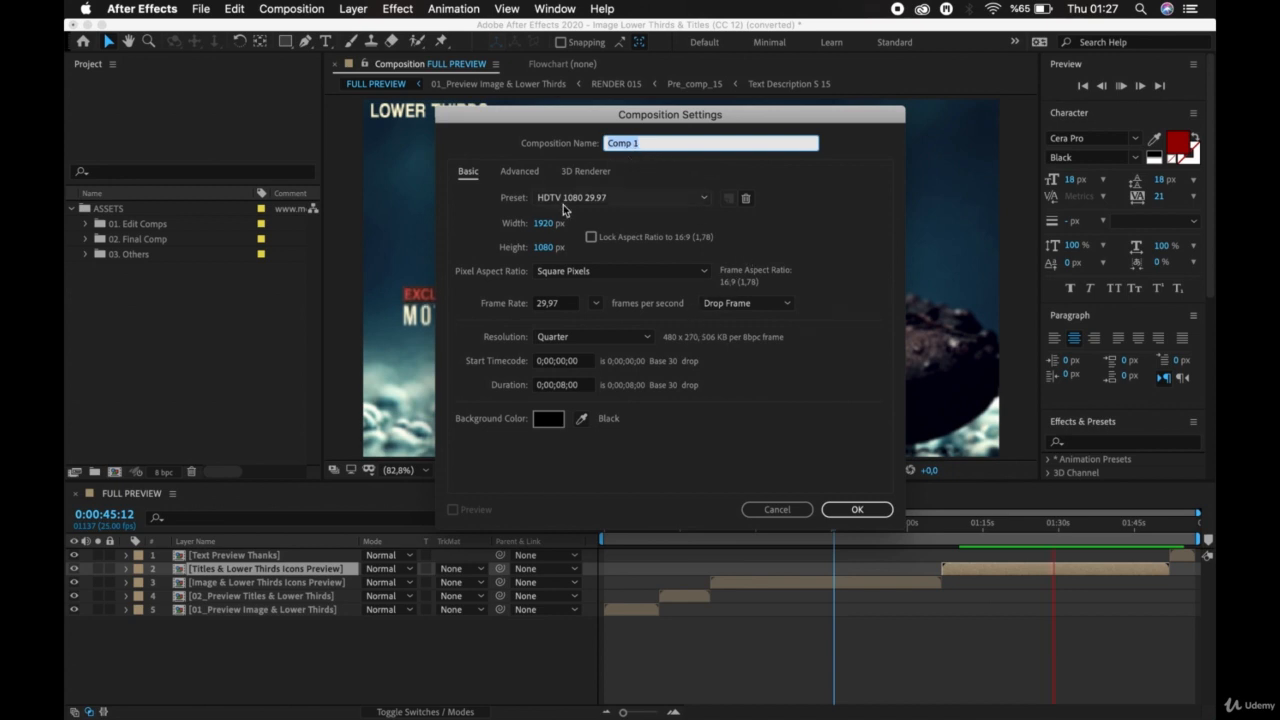
click(643, 143)
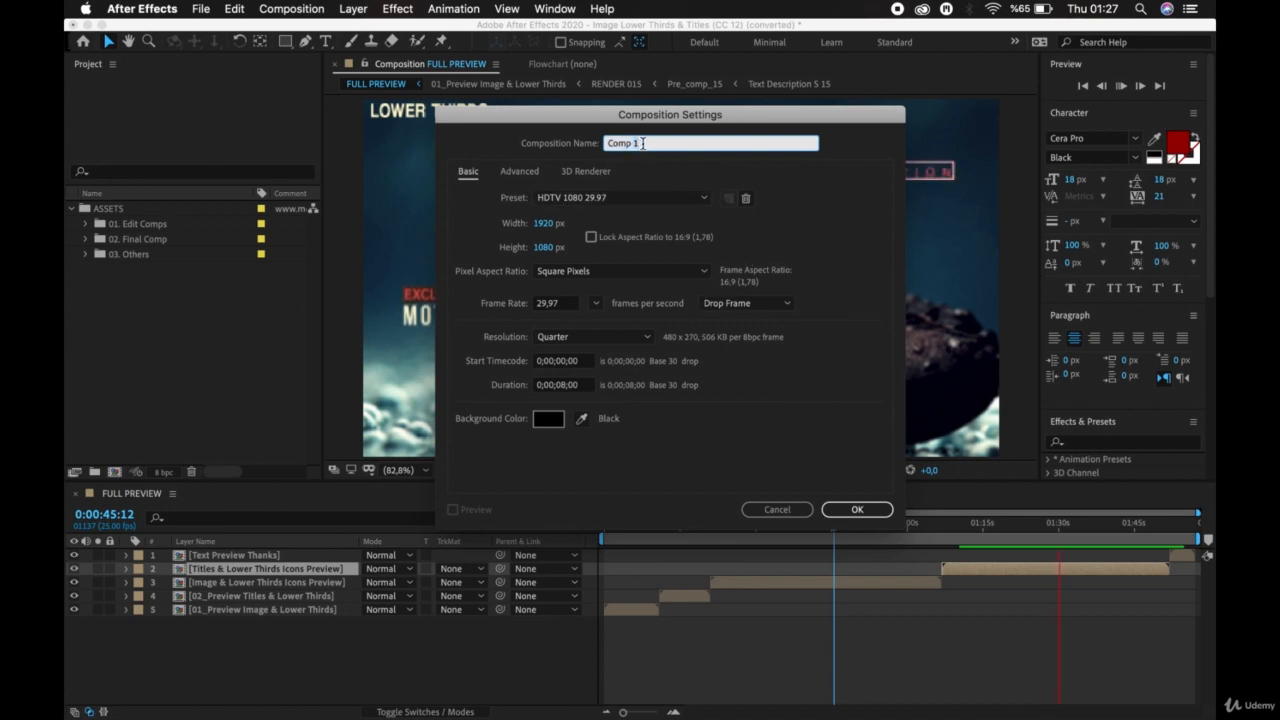
triple_click(643, 143)
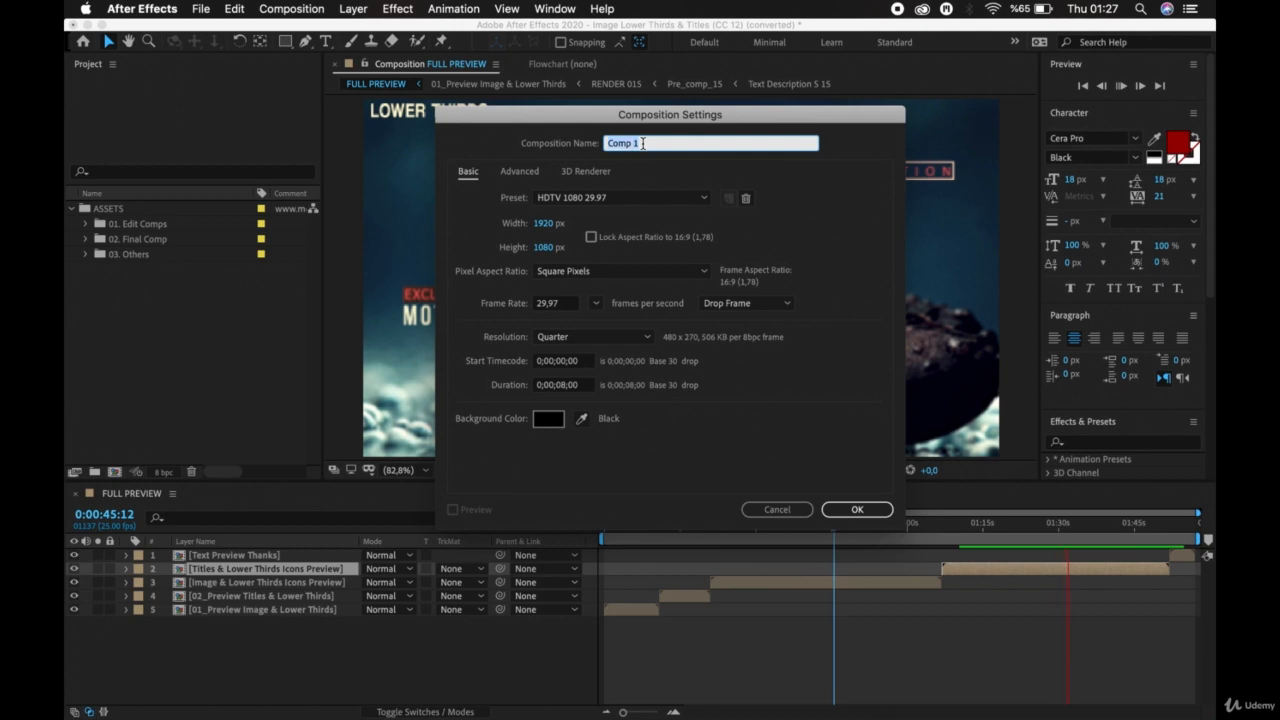
text(New C)
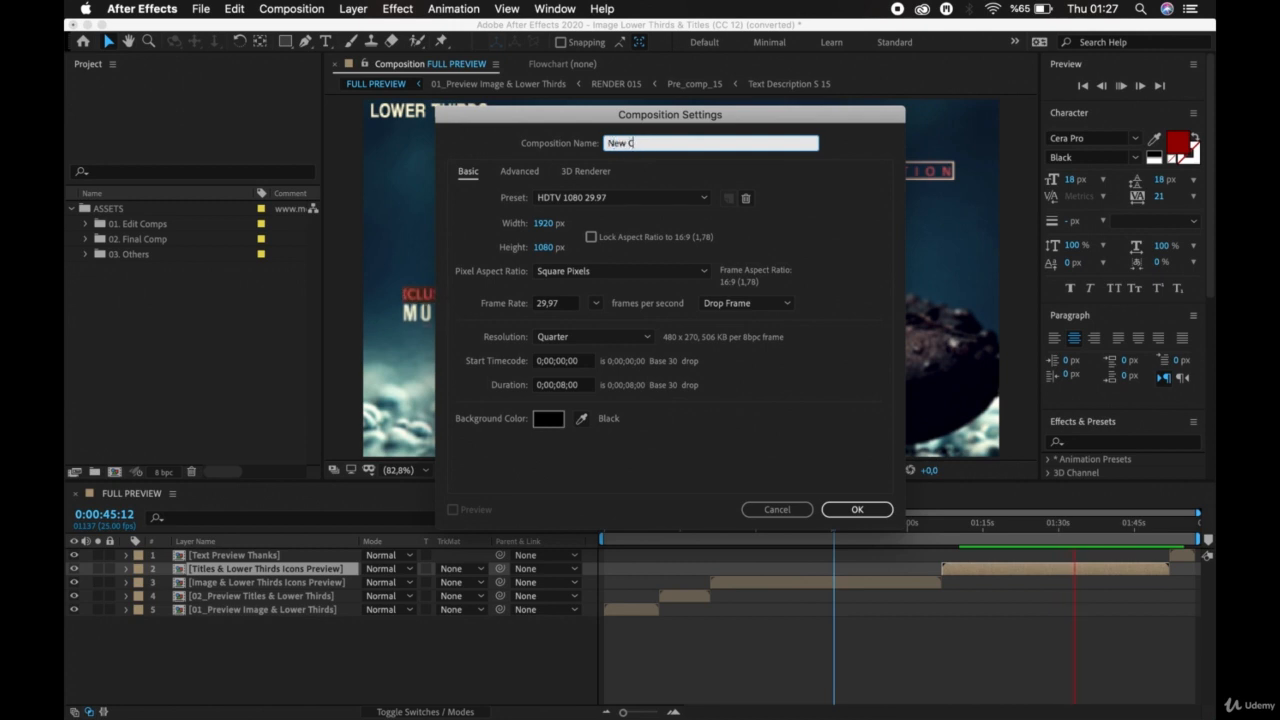
text(omp)
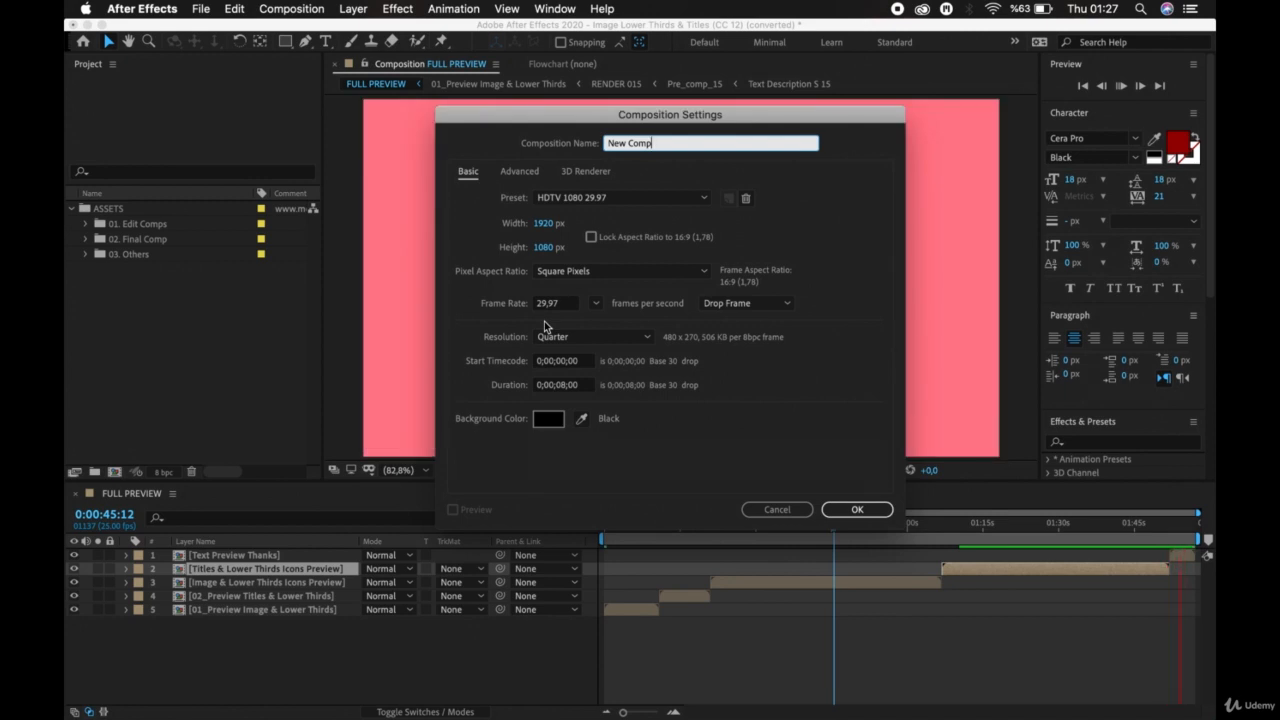
Set the new composition's duration to 0;00;10;00 and create it.
click(563, 386)
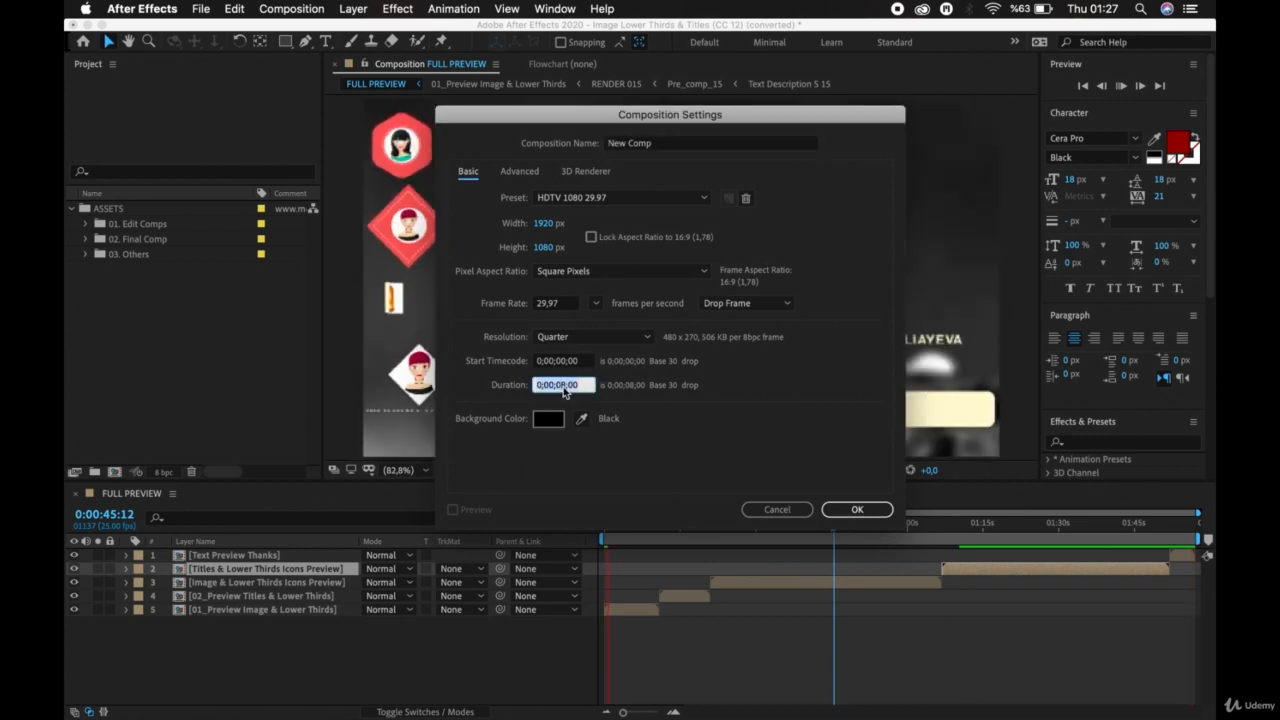
click(563, 387)
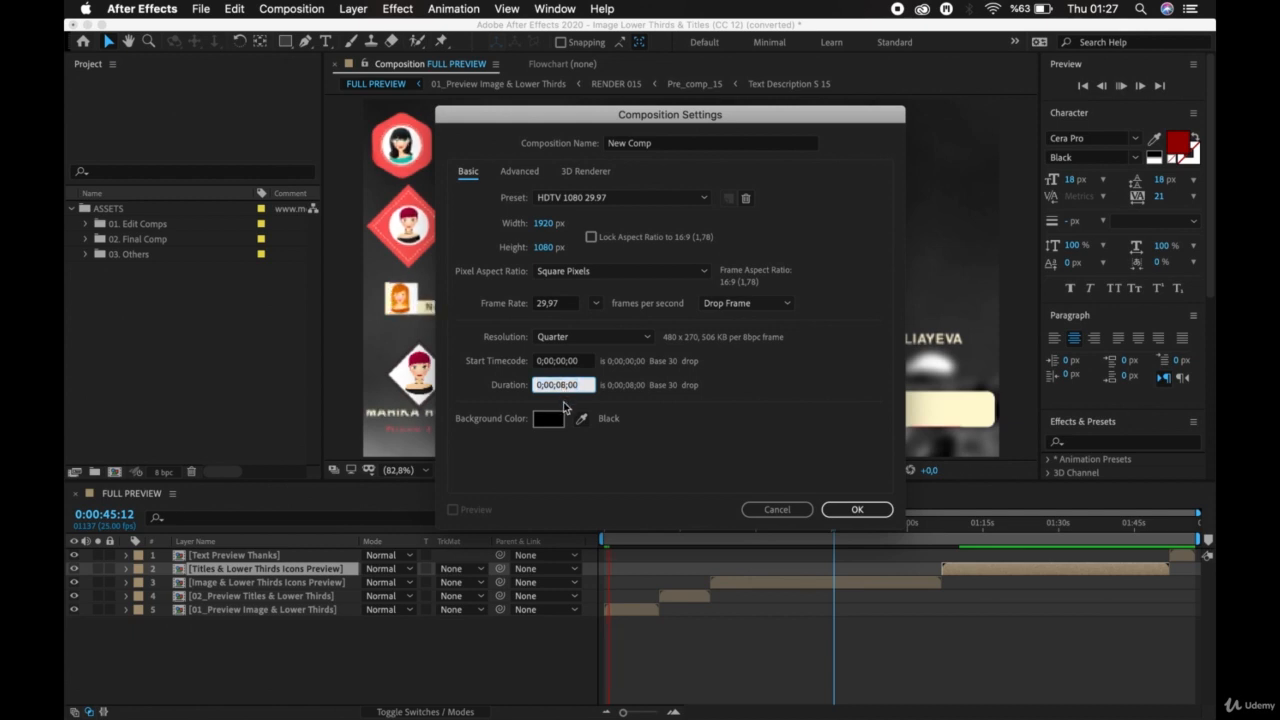
text(1)
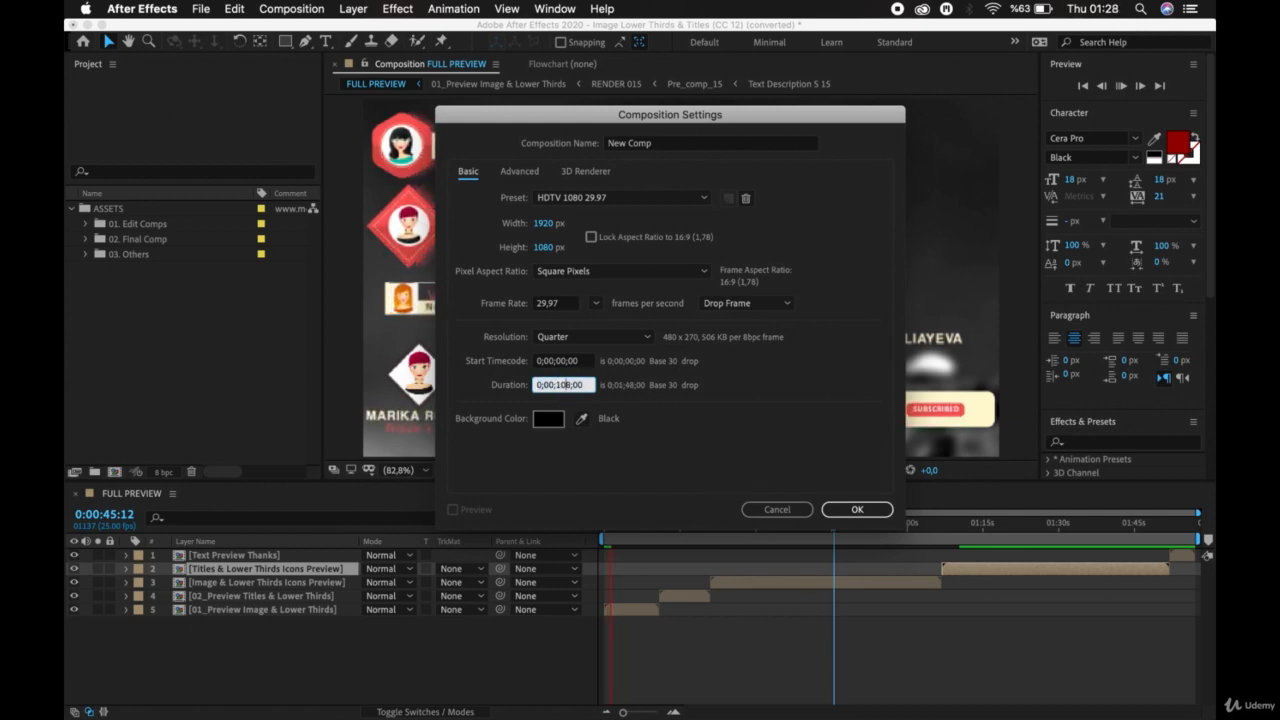
key(Delete)
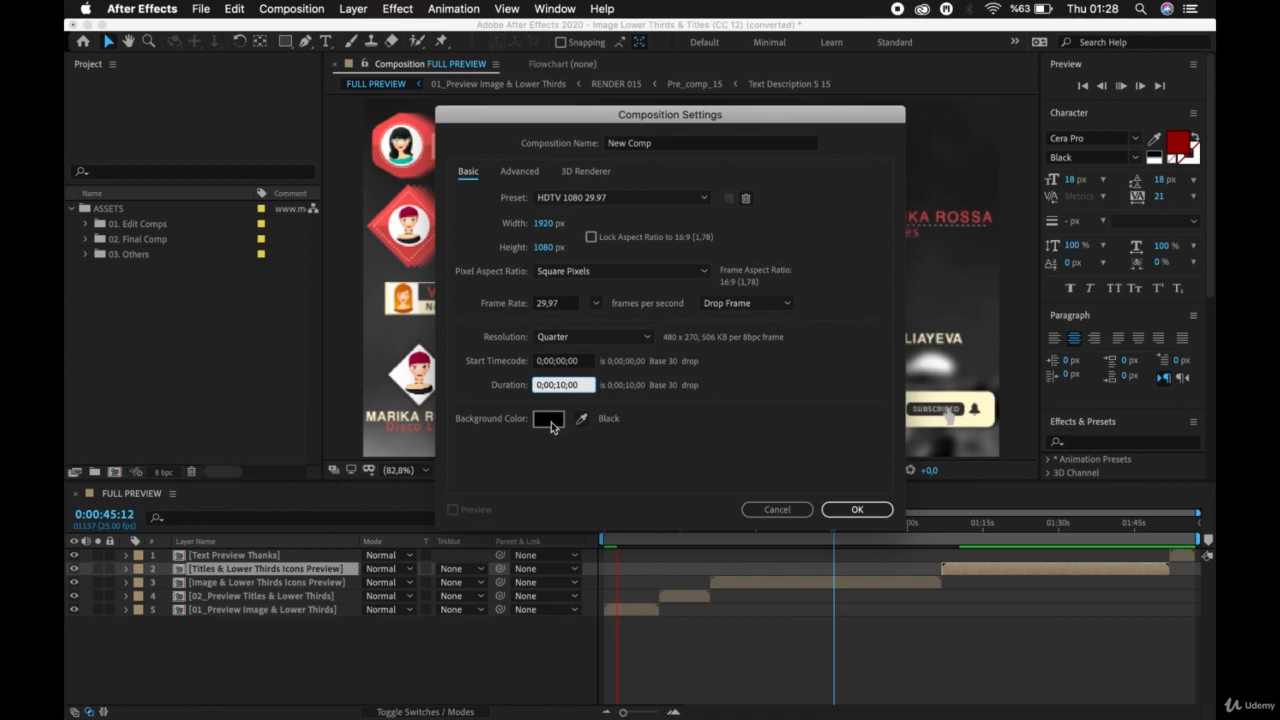
click(858, 510)
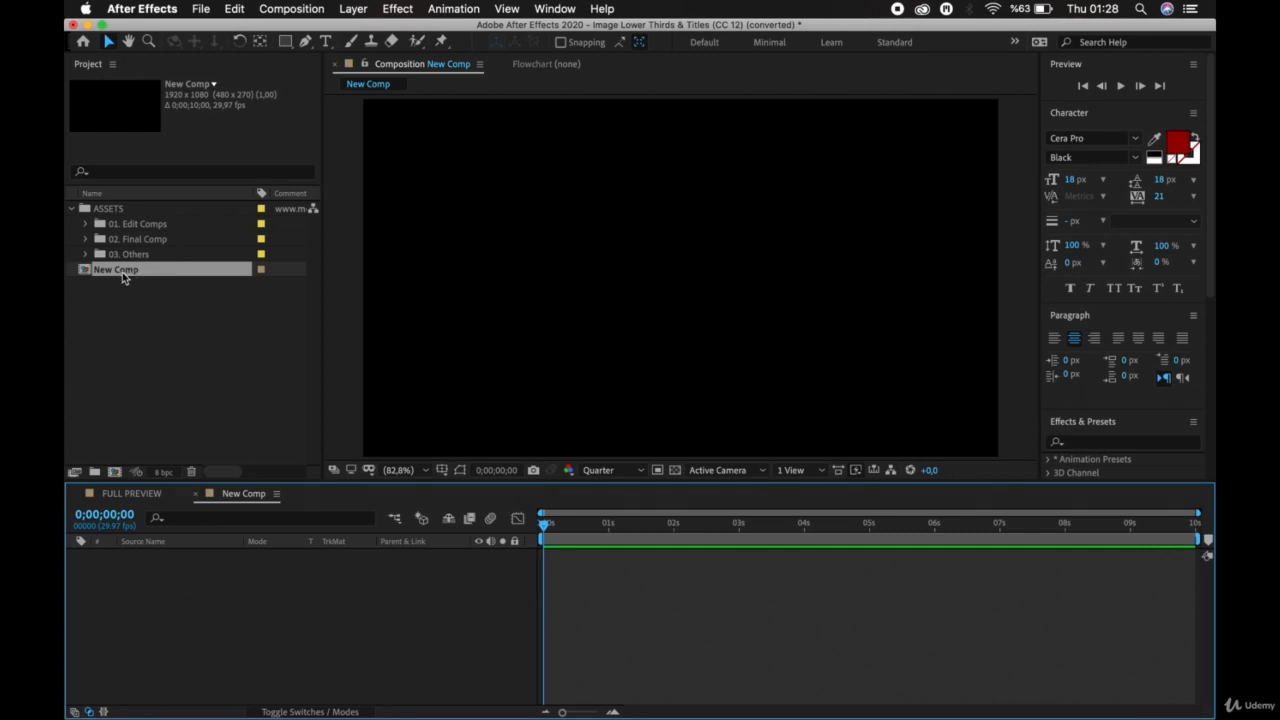
Return to the FULL PREVIEW composition and move the playhead to 0:00:48:08.
drag(114, 271, 141, 272)
click(147, 494)
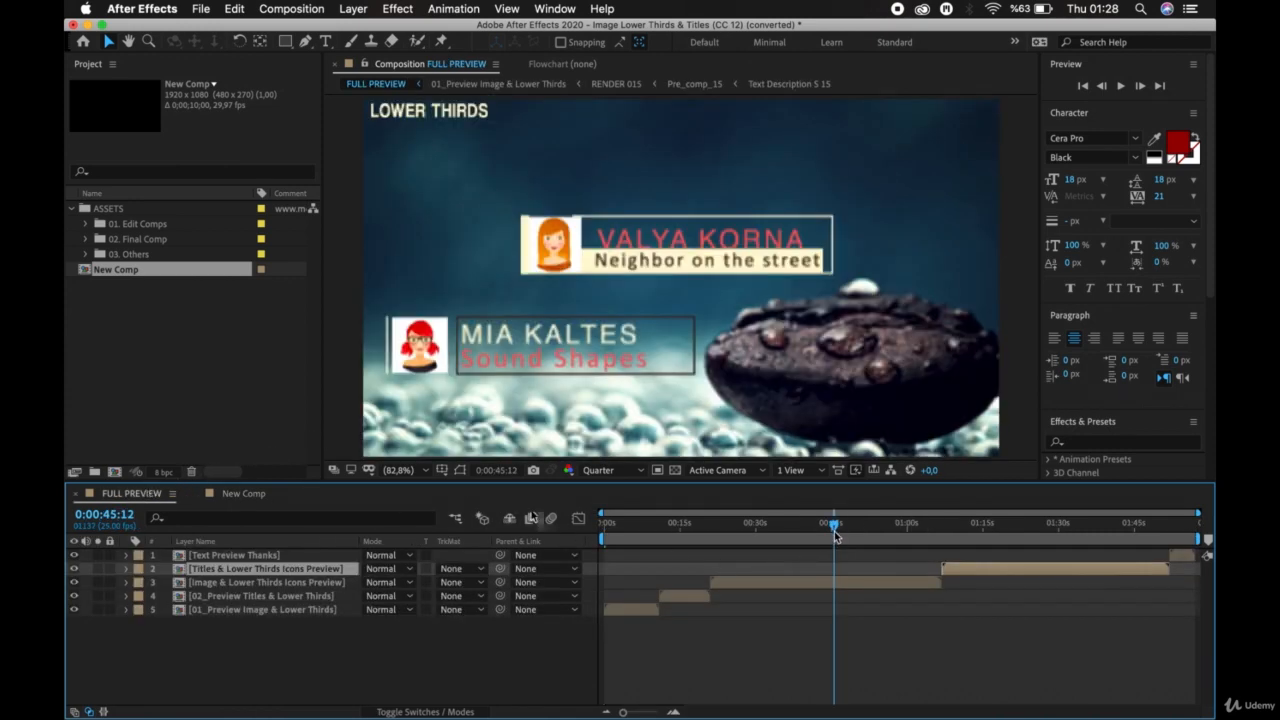
drag(836, 534, 851, 532)
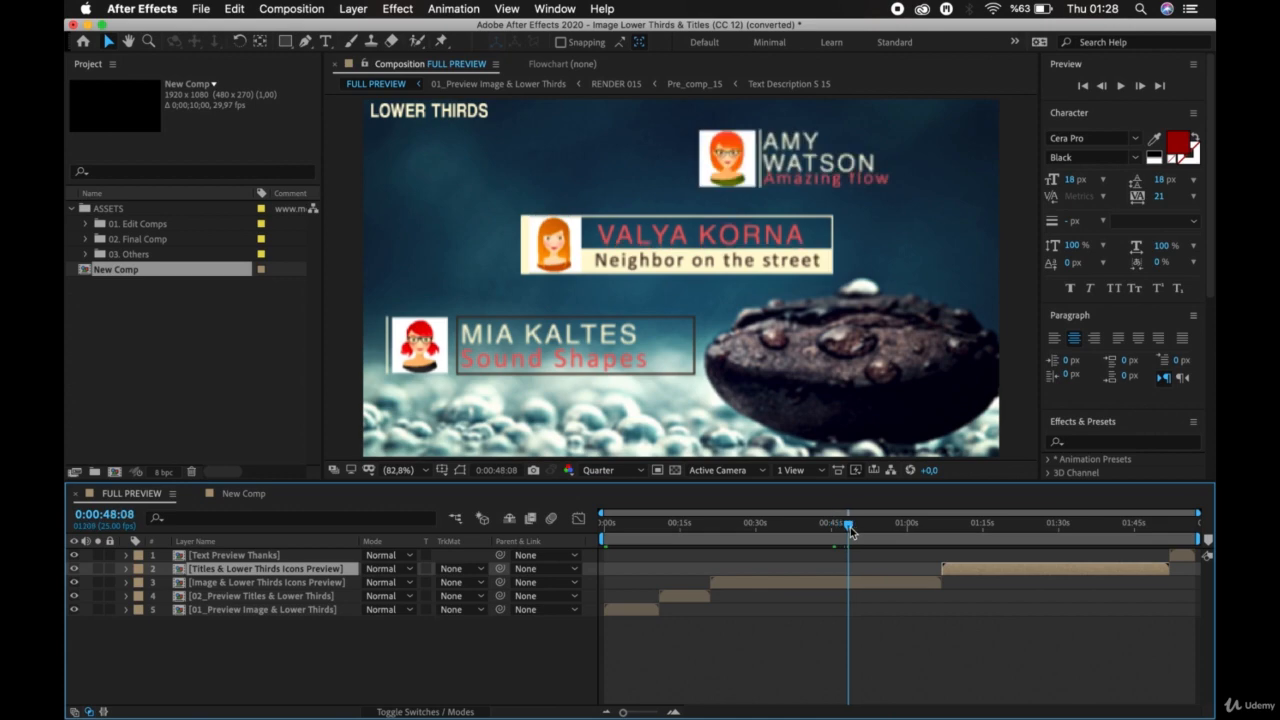
Open the settings for another new composition twice, cancelling each time, and deselect the layers in FULL PREVIEW.
key(super+n)
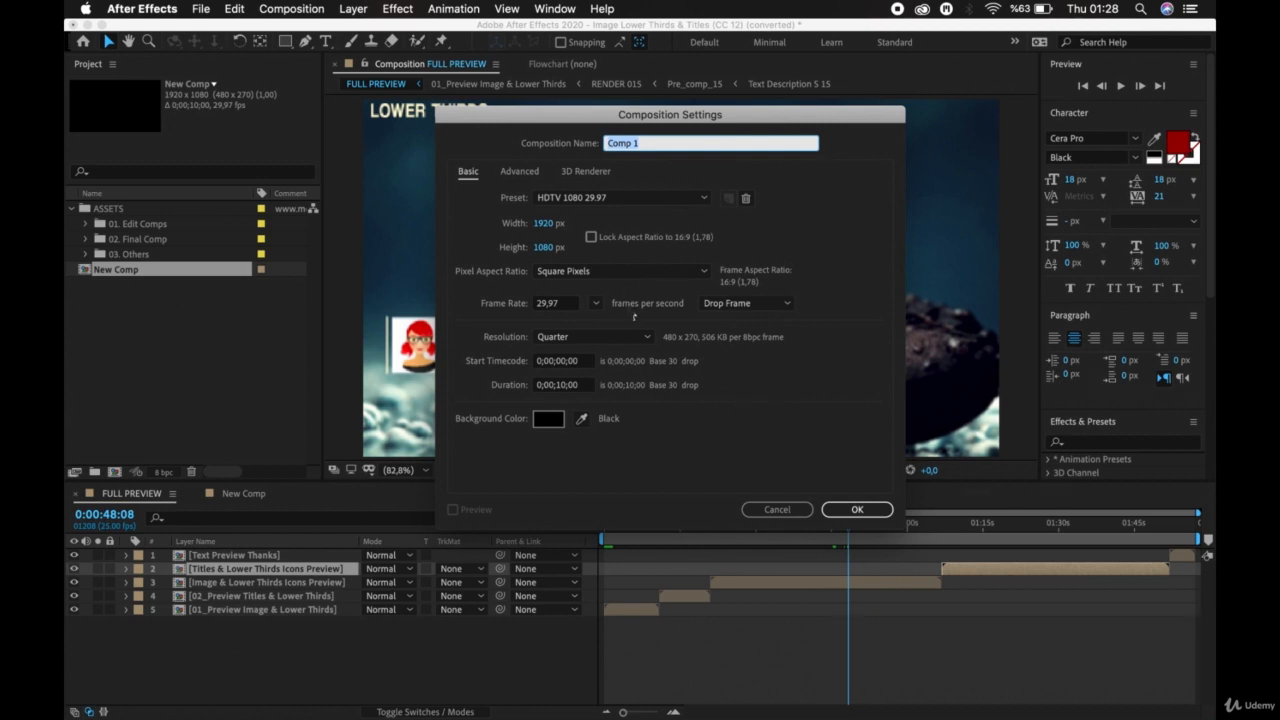
click(773, 509)
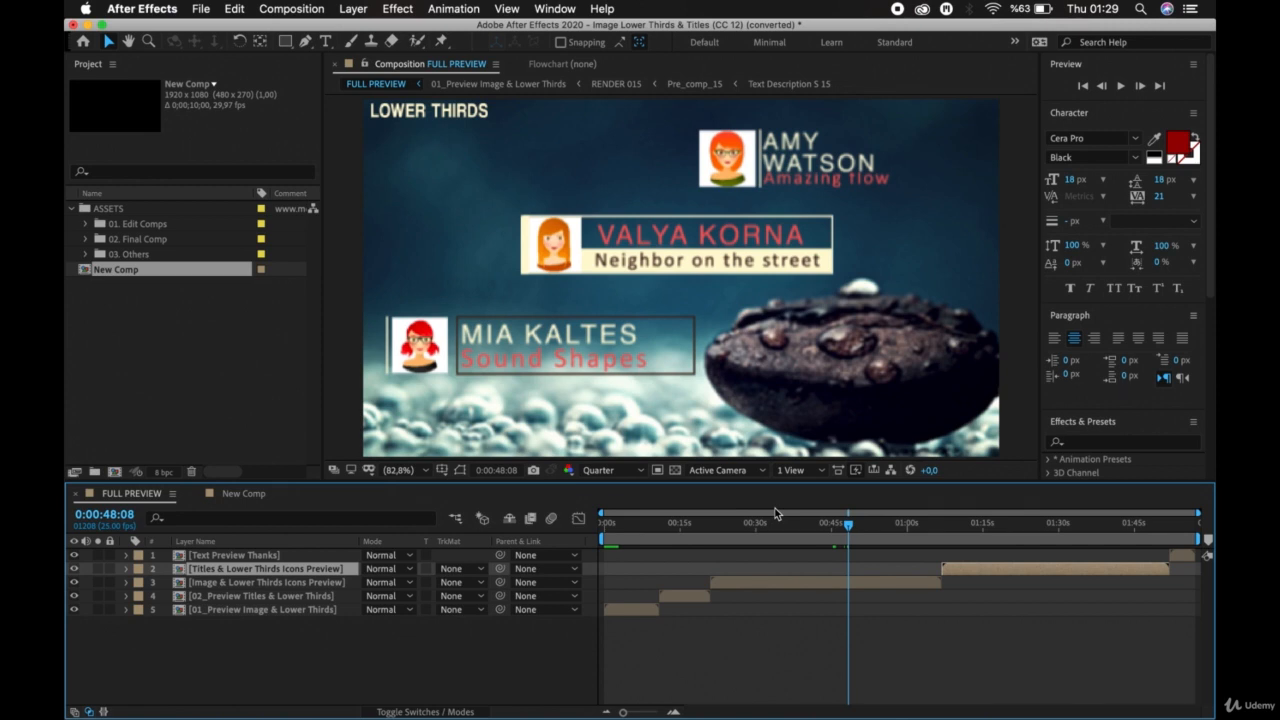
click(278, 7)
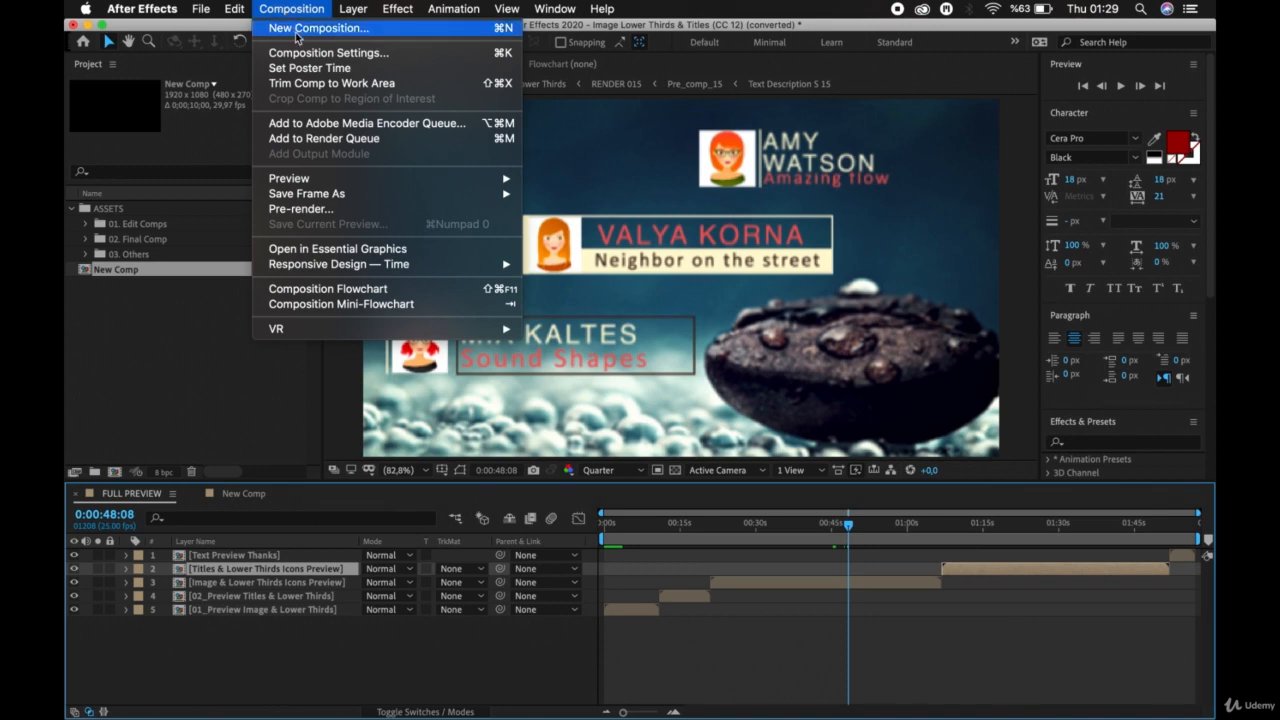
click(296, 32)
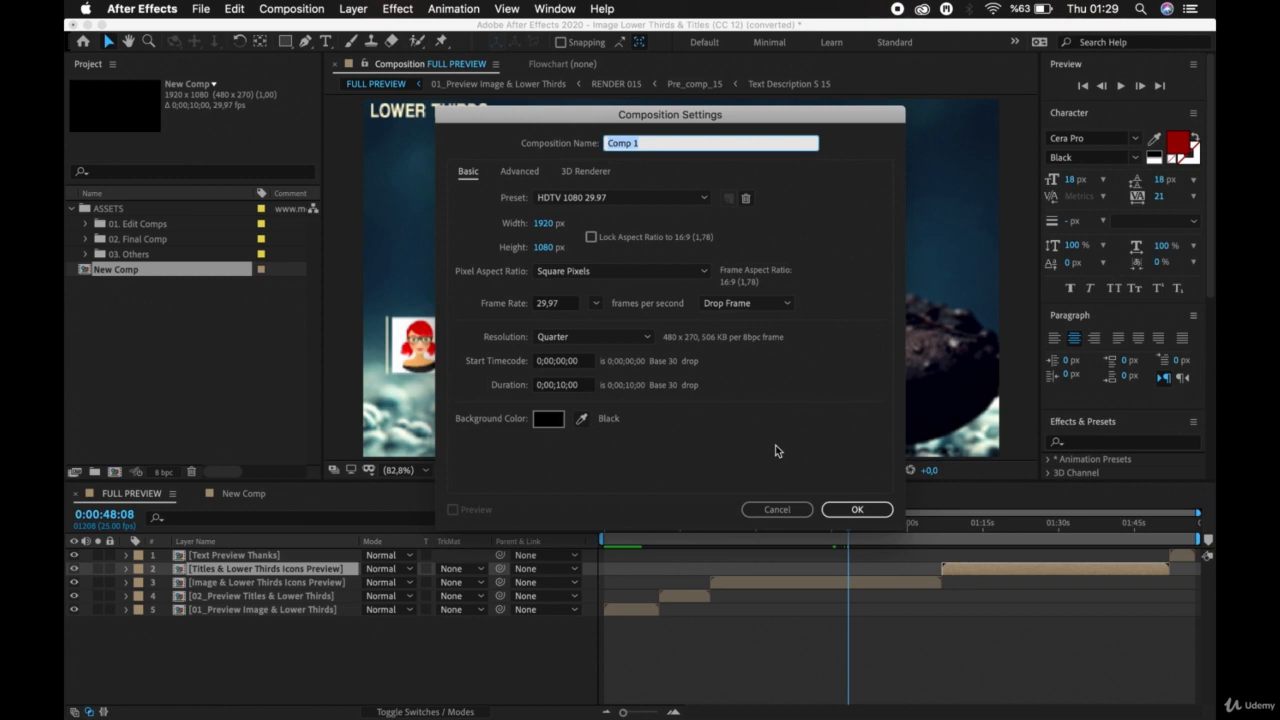
click(778, 509)
click(783, 647)
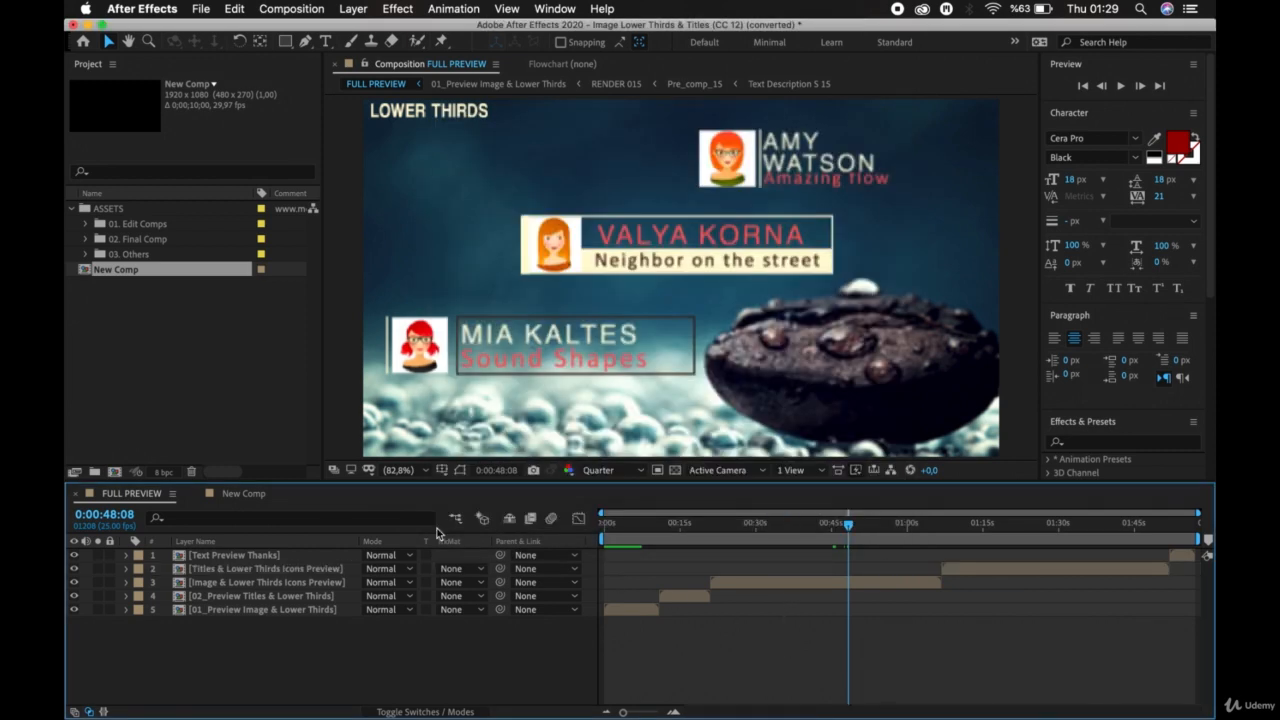
Review the composition settings of New Comp from the project's item list and close them without changes.
right_click(149, 274)
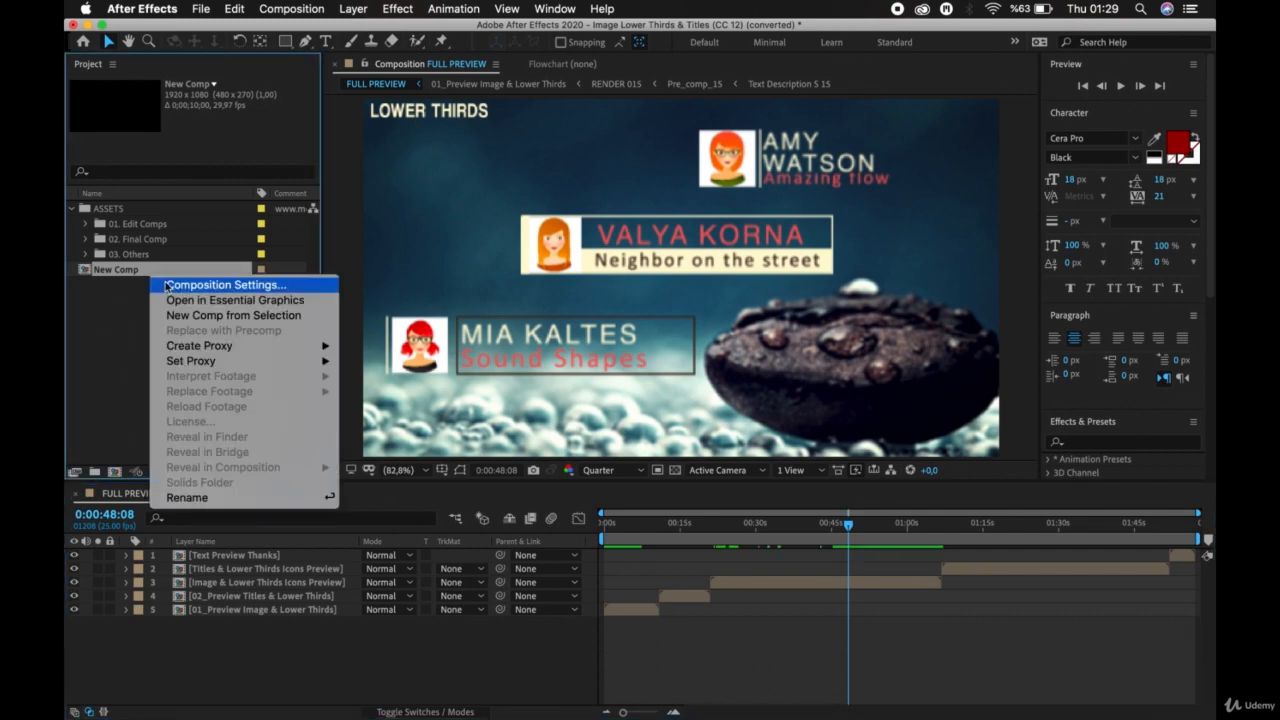
click(166, 285)
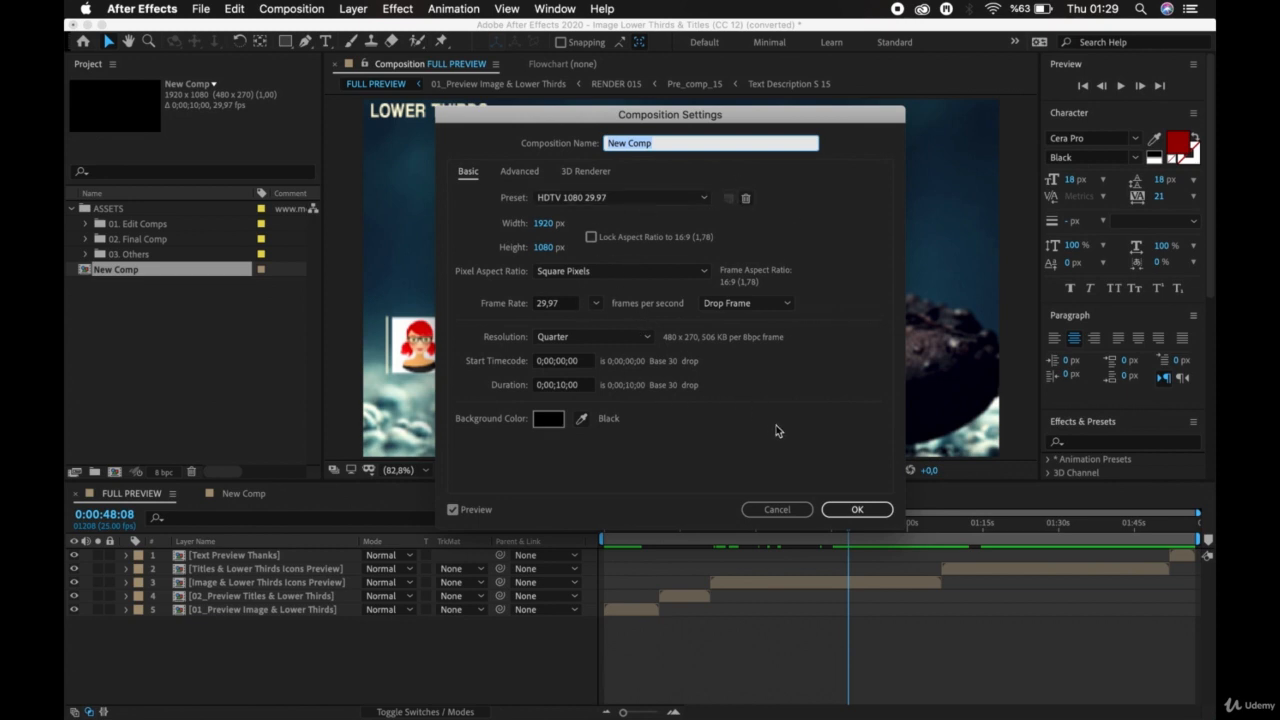
click(838, 509)
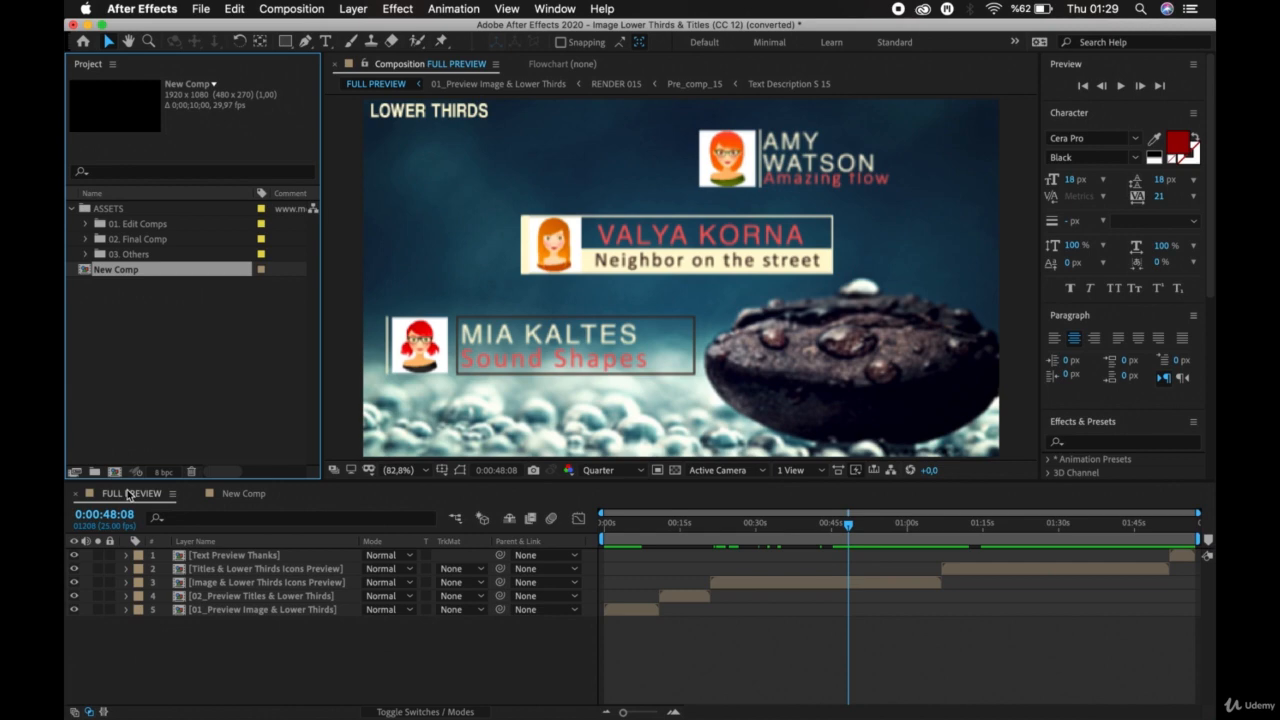
Open the nested Image & Lower Thirds Icons Preview composition and review its composition settings.
click(756, 588)
double_click(756, 588)
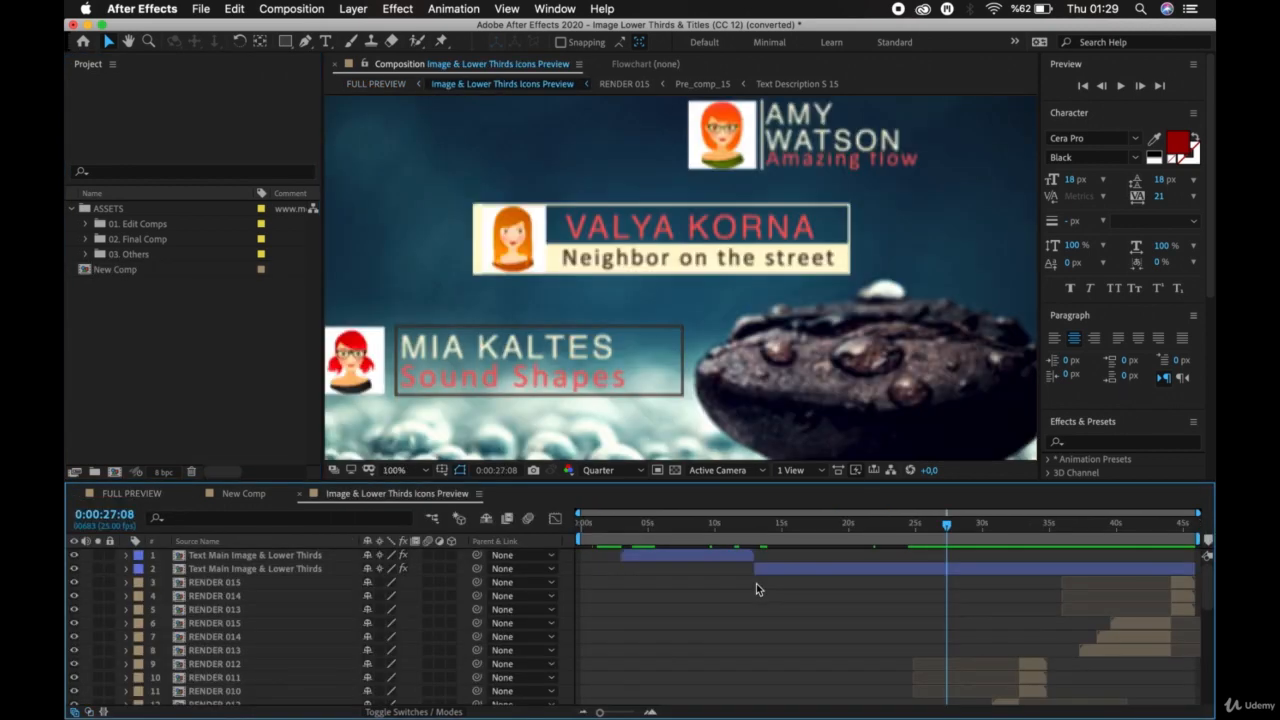
click(315, 8)
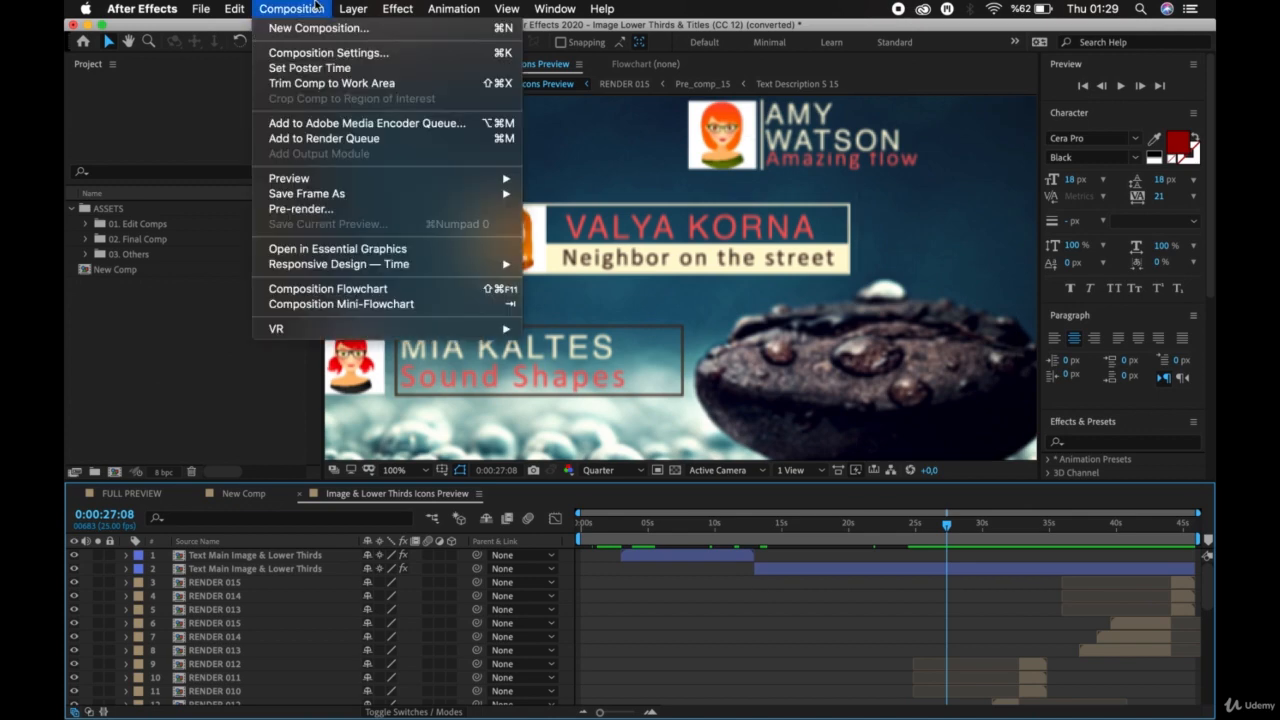
click(328, 53)
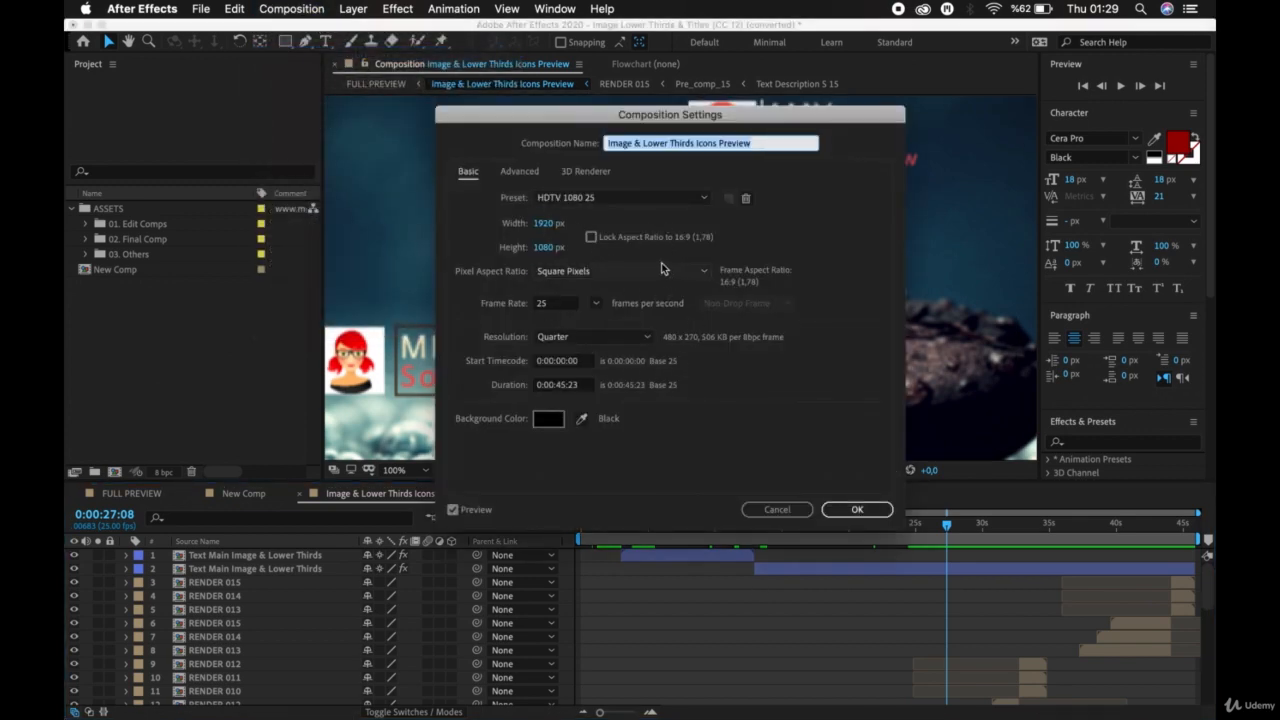
click(857, 509)
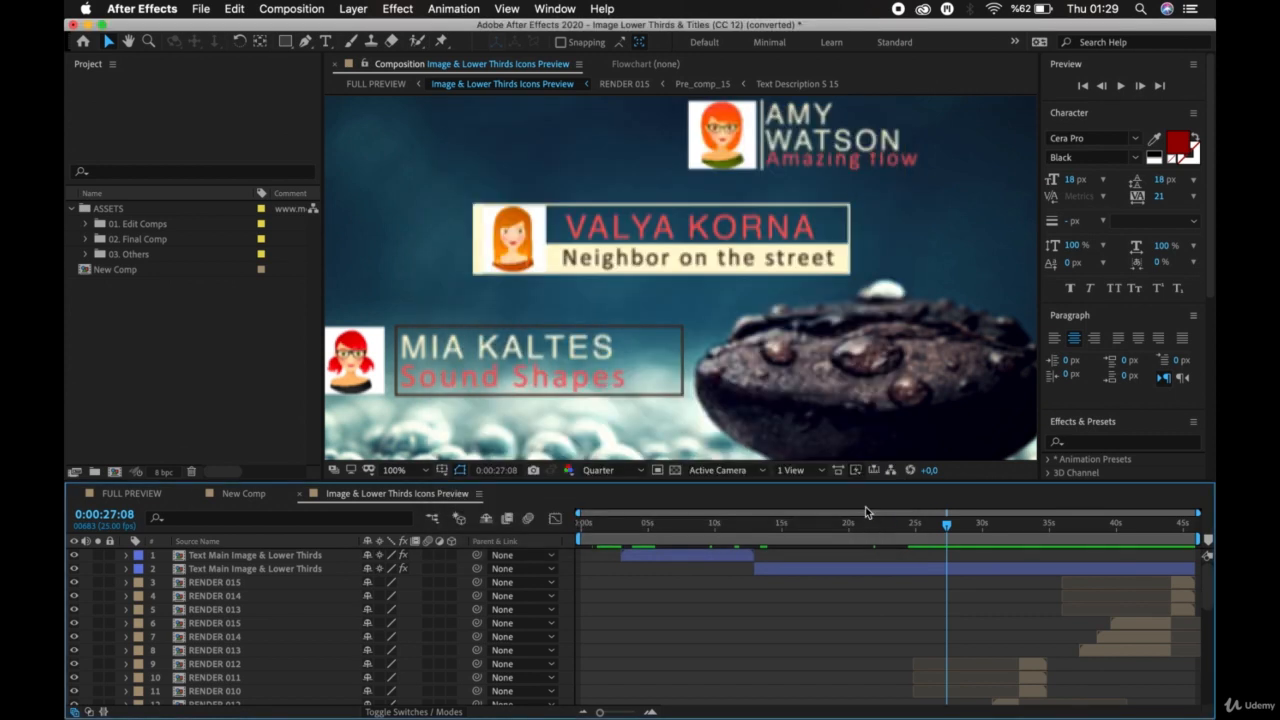